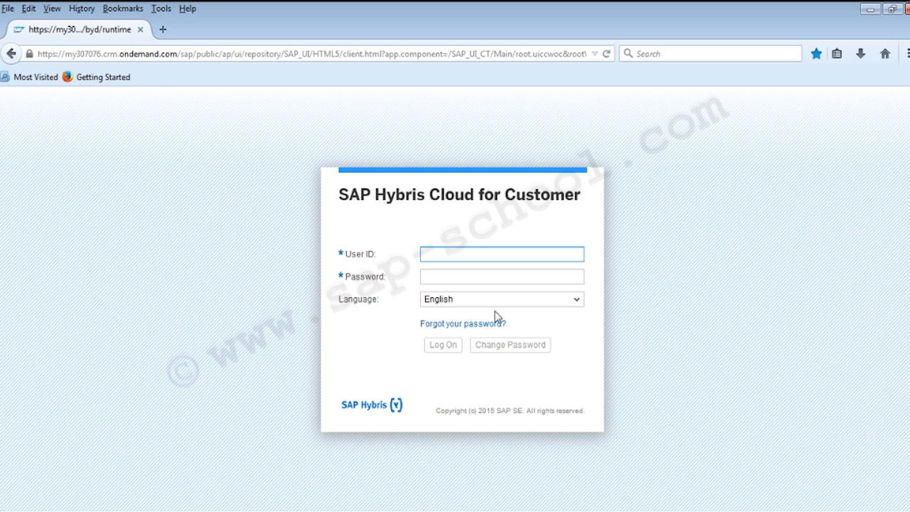
- Log on to SAP Hybris Cloud for Customer with the user ID and account password, re-entering the password for a second attempt
{"action": "type", "text": "a"}
{"action": "key", "text": "Tab"}
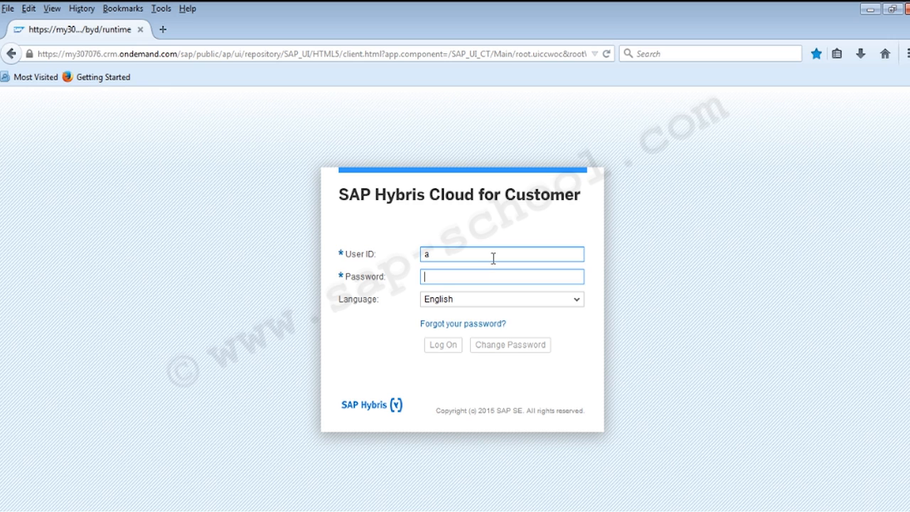
{"action": "type", "text": "******"}
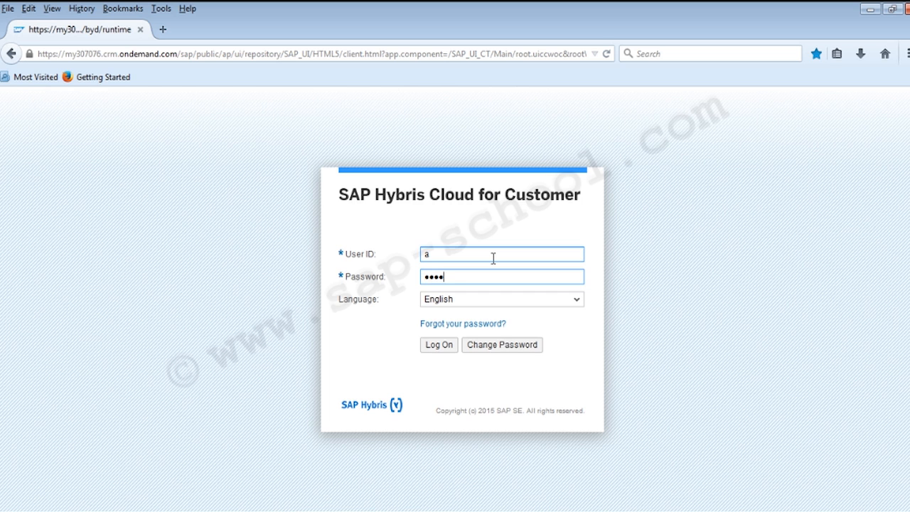
{"action": "type", "text": "*"}
{"action": "key", "text": "Return"}
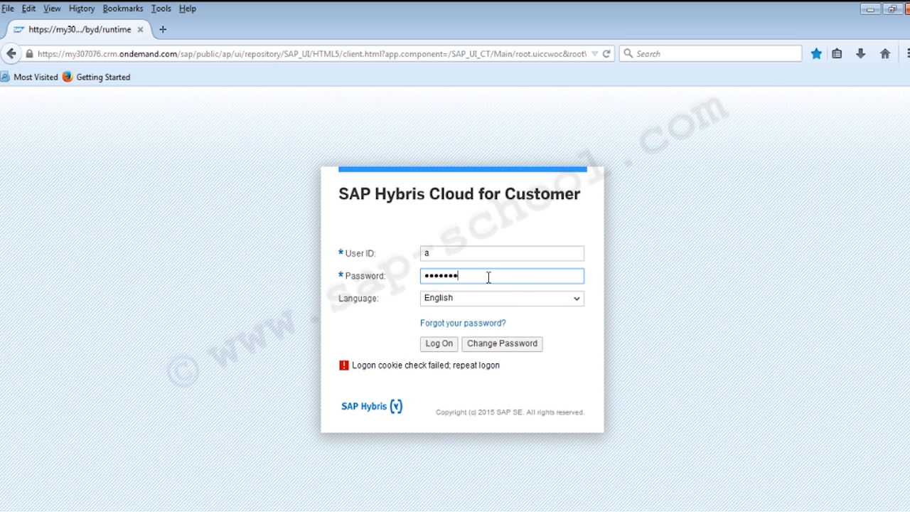
{"action": "left_click_drag", "start_coordinate": [488, 278], "coordinate": [406, 274]}
{"action": "type", "text": "•••••••"}
{"action": "key", "text": "Return"}
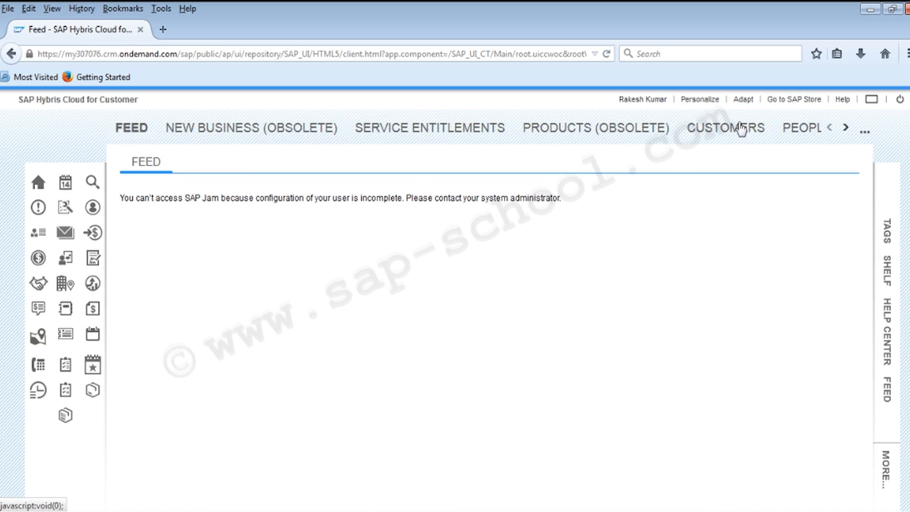
- Look through the work centers offered in the HTML5 client, from Feed as far as Utilities
{"action": "left_click", "coordinate": [850, 129]}
{"action": "left_click", "coordinate": [850, 129]}
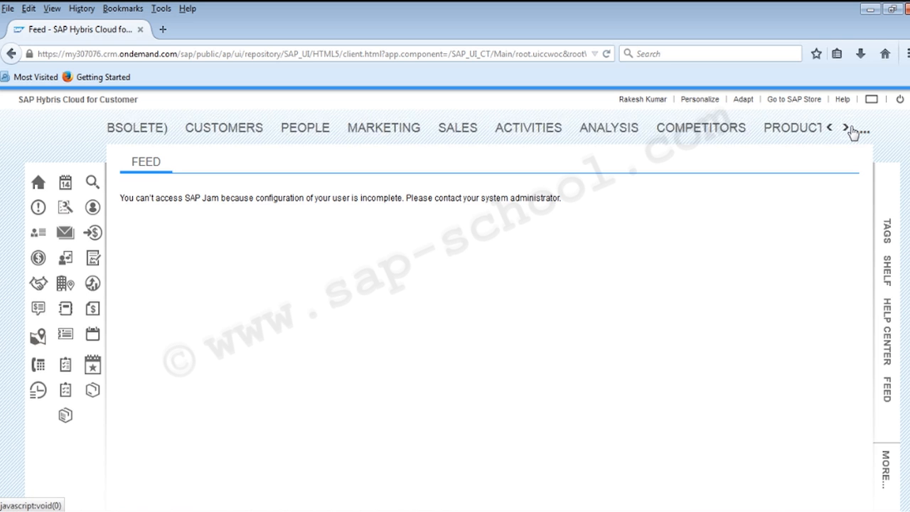
{"action": "left_click", "coordinate": [848, 128]}
{"action": "left_click", "coordinate": [850, 128]}
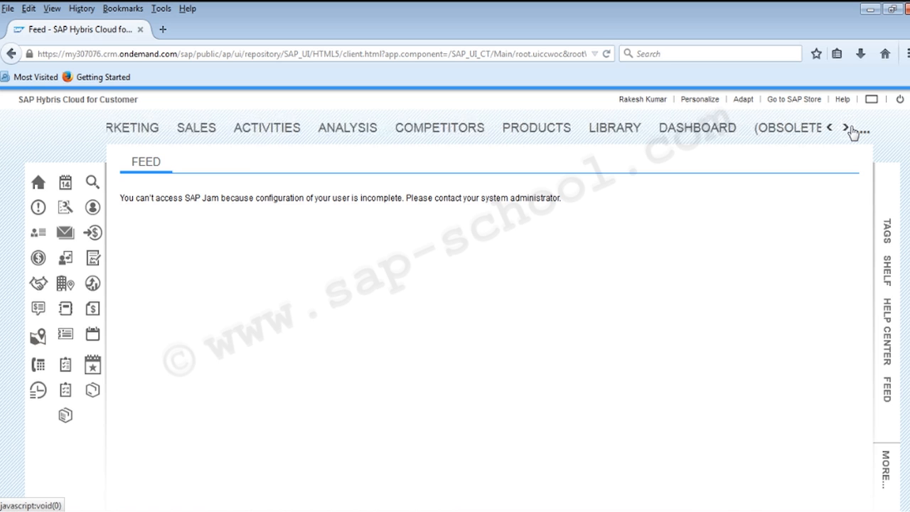
{"action": "left_click", "coordinate": [847, 129]}
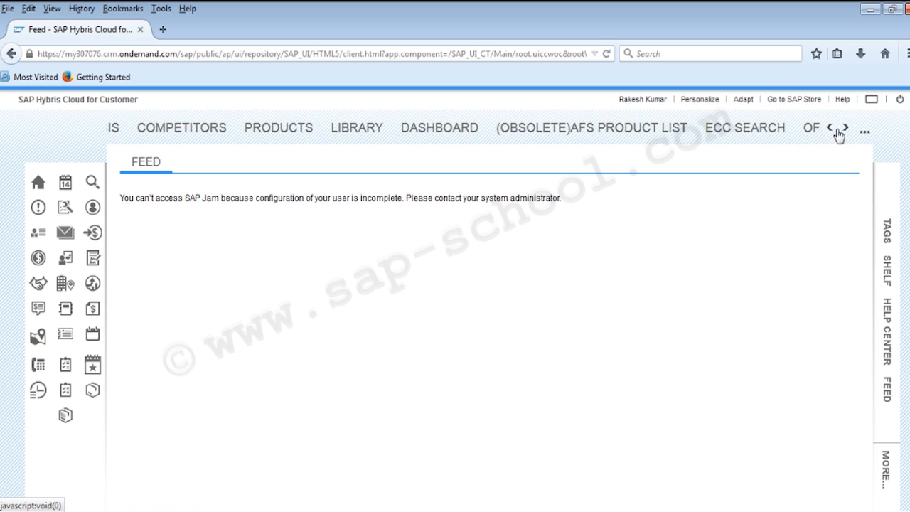
{"action": "left_click", "coordinate": [847, 129]}
{"action": "left_click", "coordinate": [847, 129]}
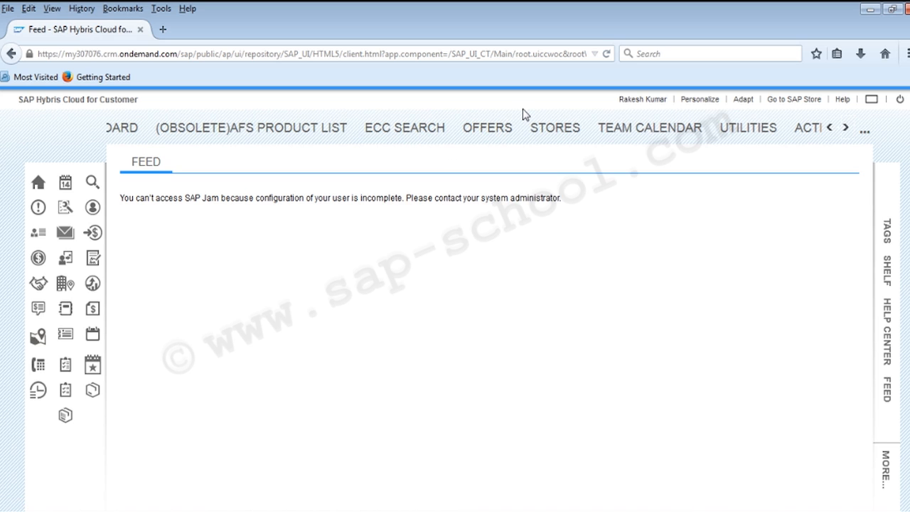
- Launch the Microsoft Silverlight version of the client and compare its start page with the HTML5 one
{"action": "left_click", "coordinate": [744, 101]}
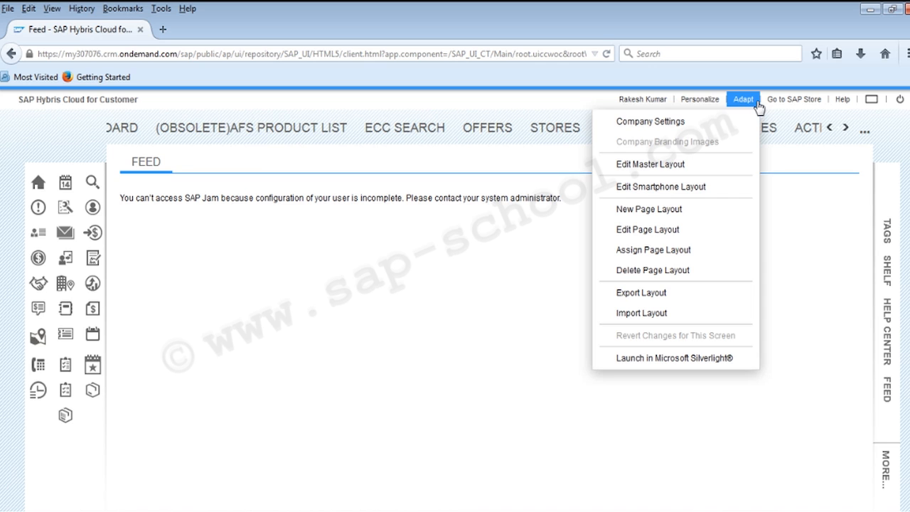
{"action": "left_click", "coordinate": [700, 358]}
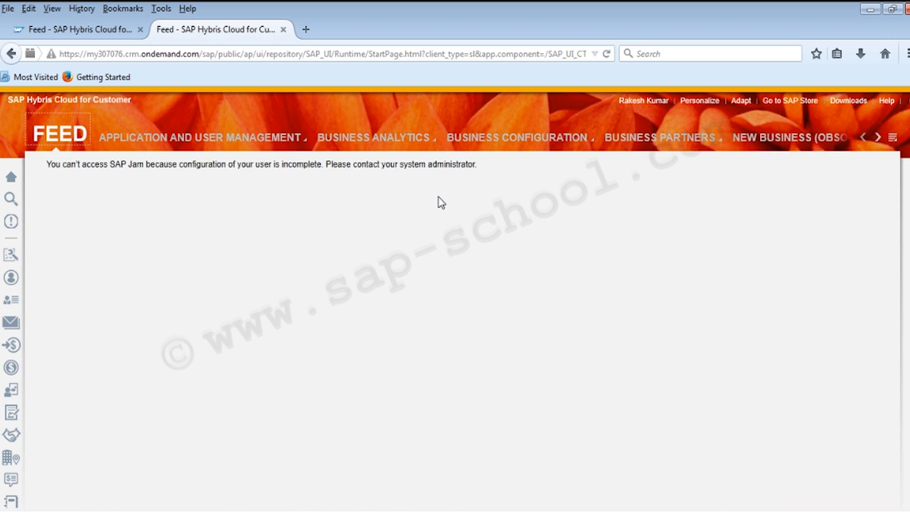
{"action": "left_click", "coordinate": [102, 32]}
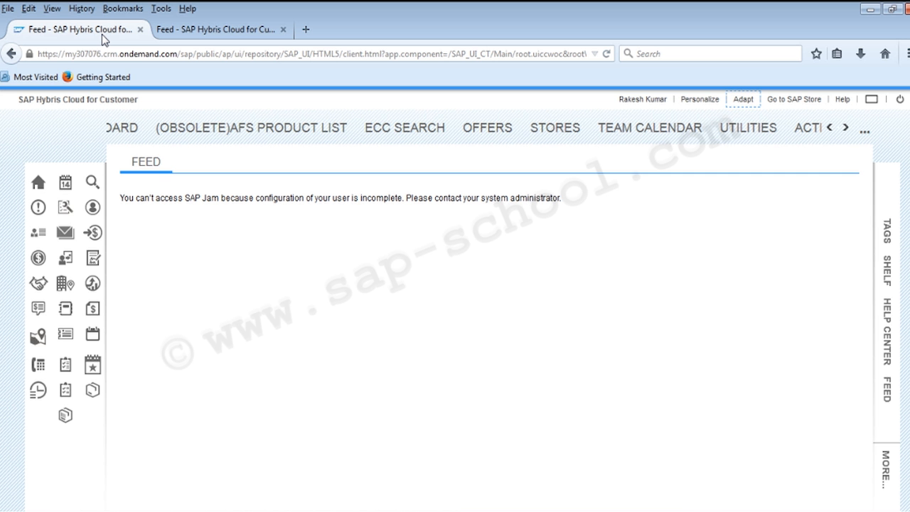
{"action": "left_click", "coordinate": [167, 32]}
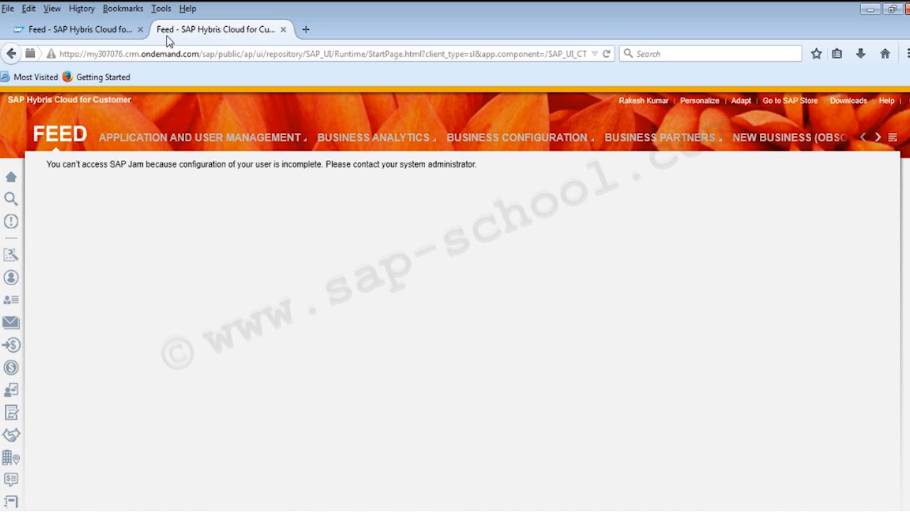
- Examine the views under Business Analytics, Business Configuration and Business Partners, and the complete list of work centers
{"action": "left_click", "coordinate": [366, 139]}
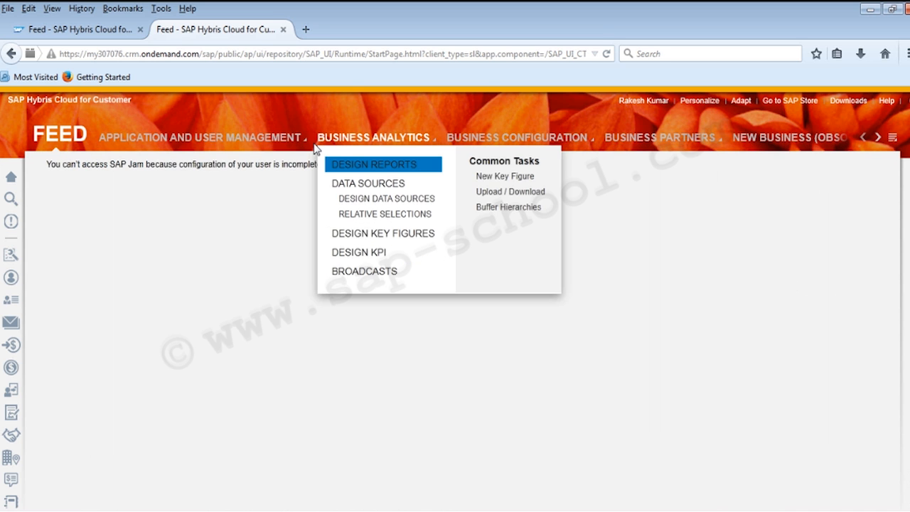
{"action": "mouse_move", "coordinate": [443, 145]}
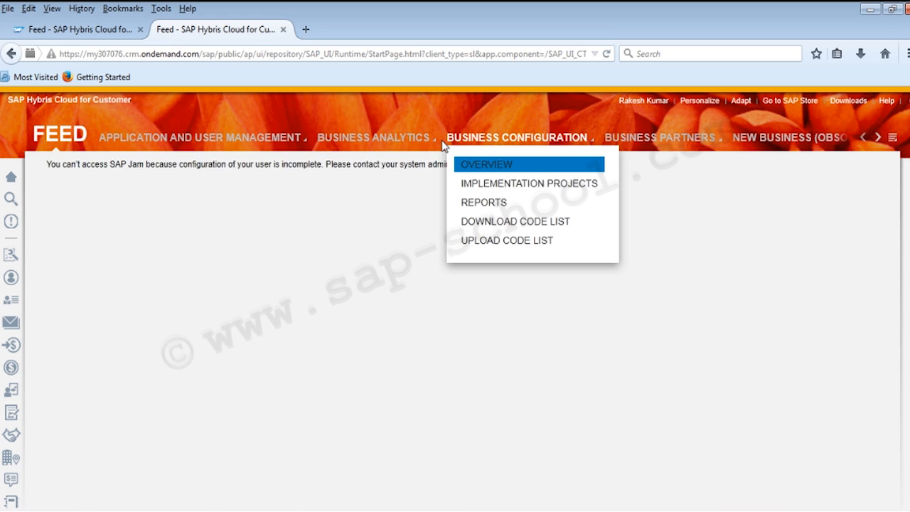
{"action": "mouse_move", "coordinate": [615, 140]}
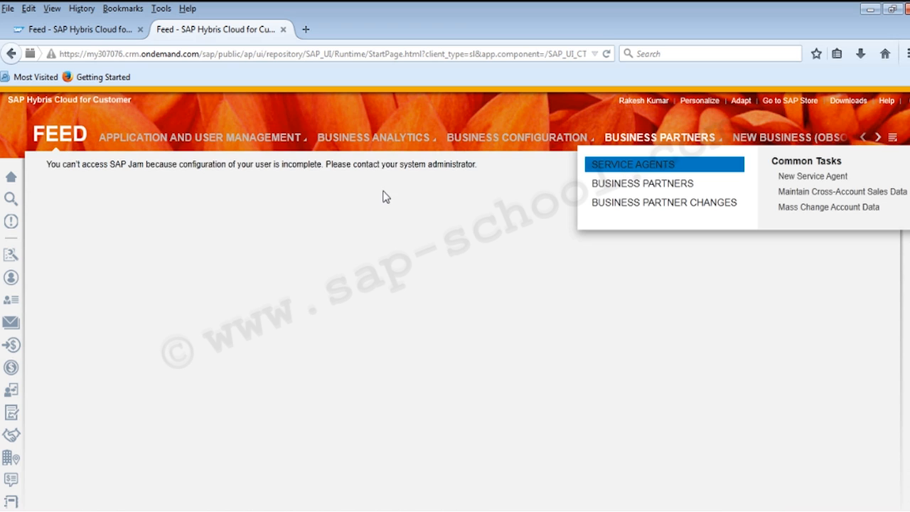
{"action": "mouse_move", "coordinate": [391, 147]}
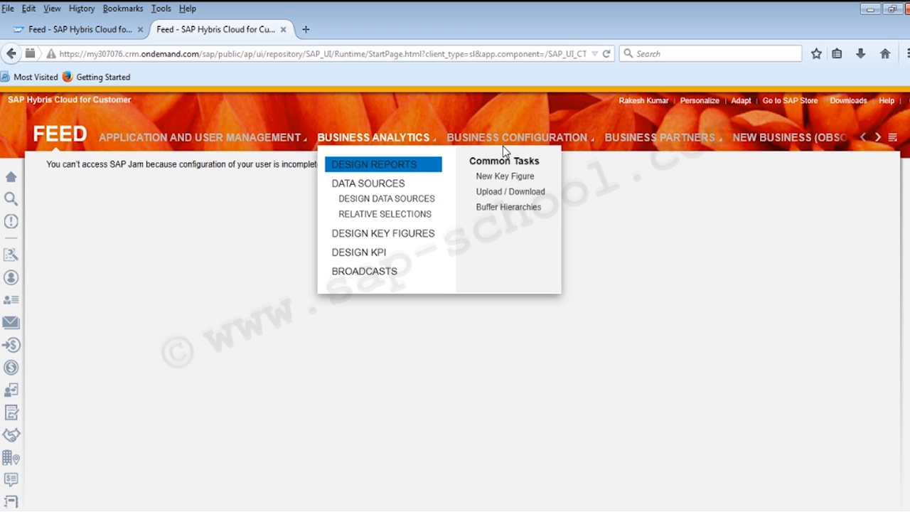
{"action": "mouse_move", "coordinate": [508, 142]}
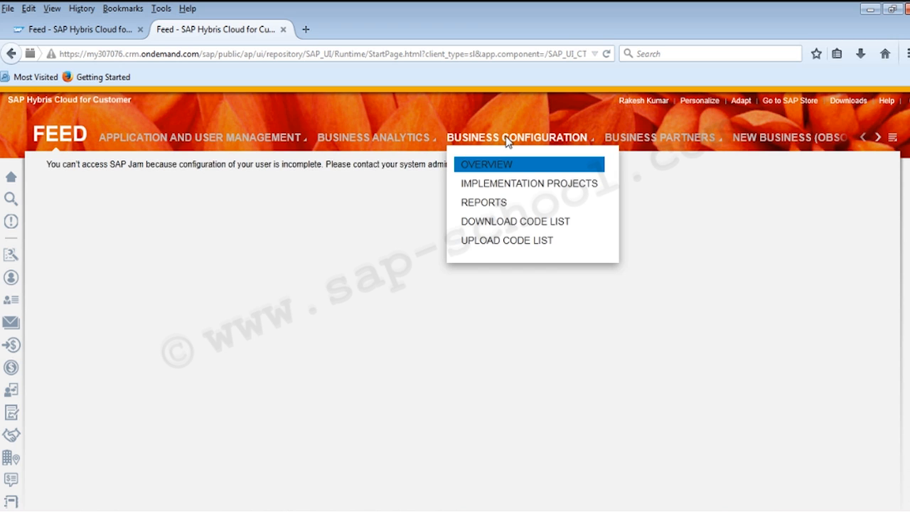
{"action": "left_click", "coordinate": [895, 139]}
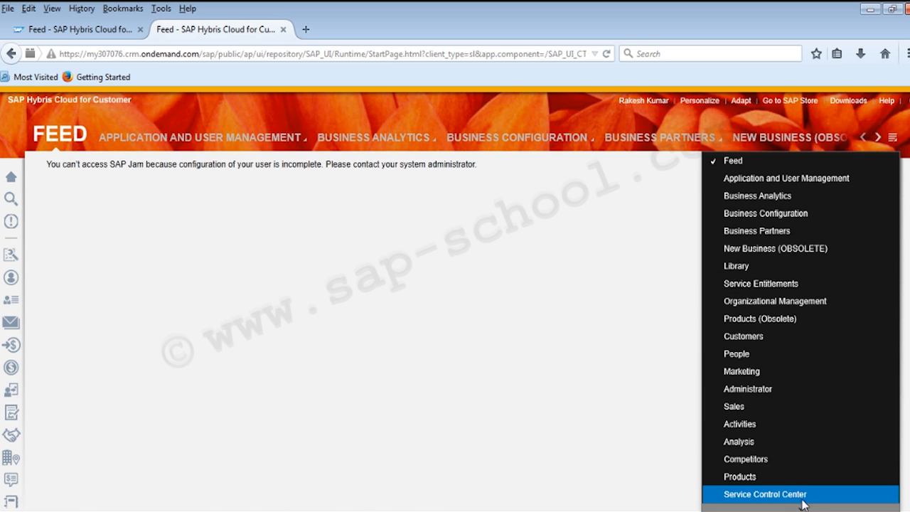
{"action": "mouse_move", "coordinate": [802, 507]}
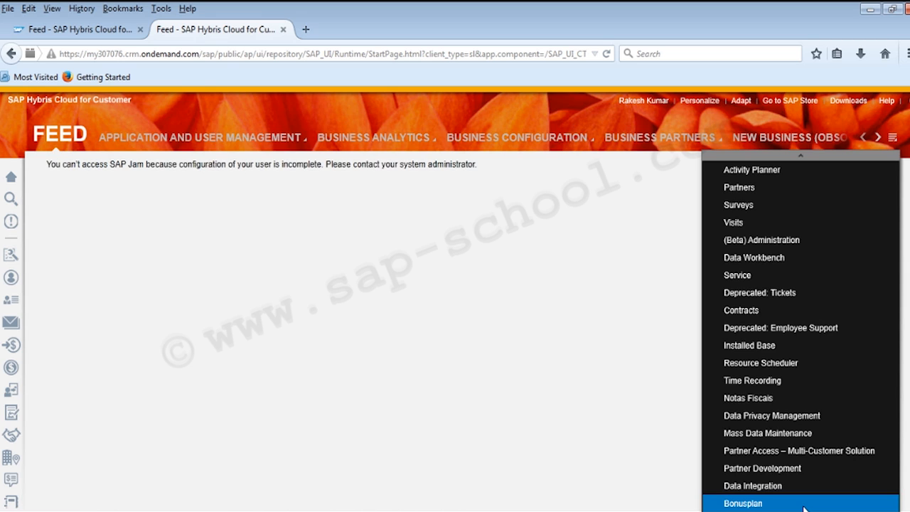
{"action": "left_click", "coordinate": [608, 358]}
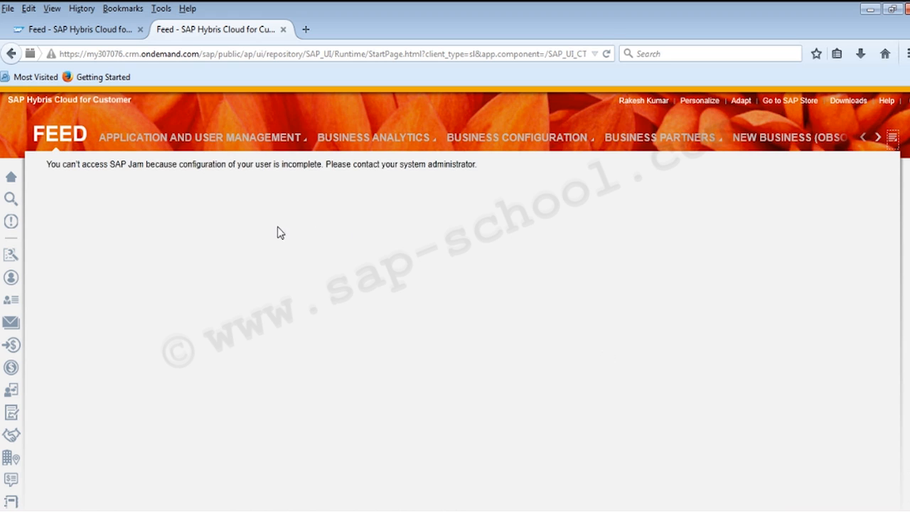
- Switch to PowerPoint, present from the SAP C4C Work Centers slide onward, and display slide 7 on the organizational structure
{"action": "left_click", "coordinate": [117, 32]}
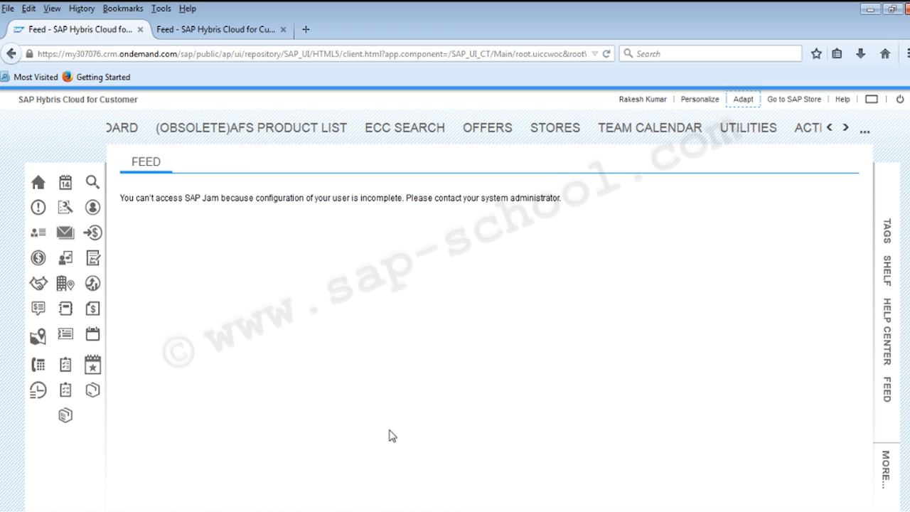
{"action": "left_click", "coordinate": [355, 506]}
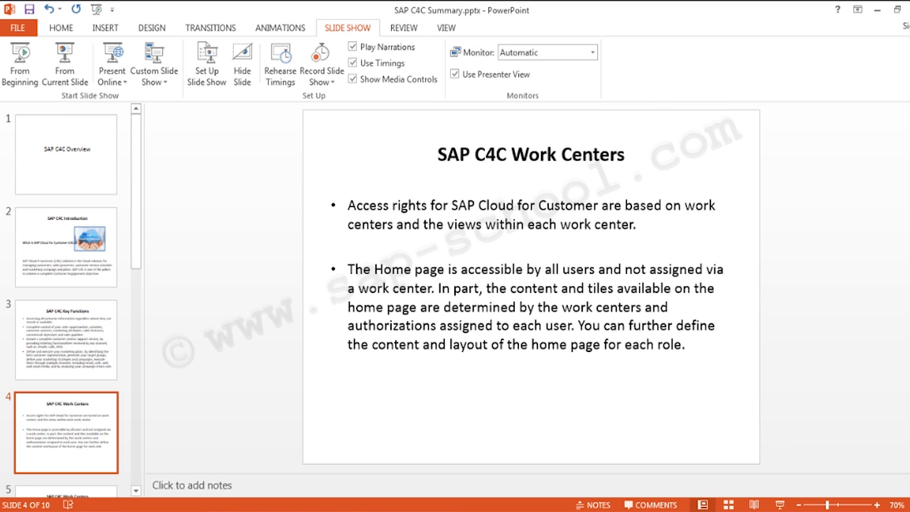
{"action": "left_click", "coordinate": [80, 76]}
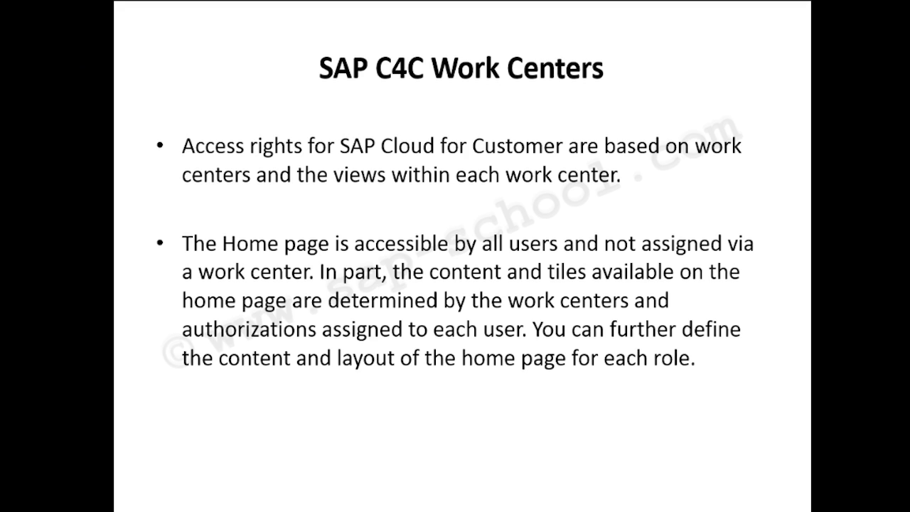
{"action": "left_click", "coordinate": [368, 203]}
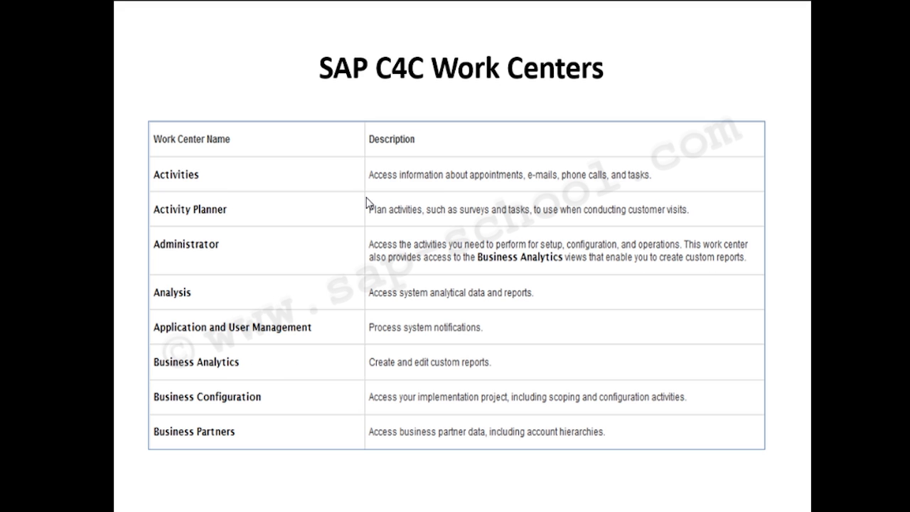
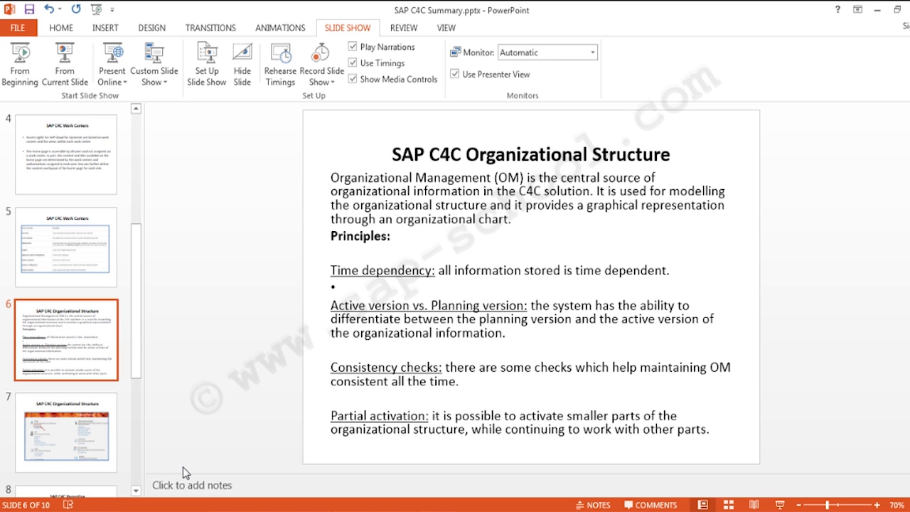
{"action": "left_click", "coordinate": [95, 437]}
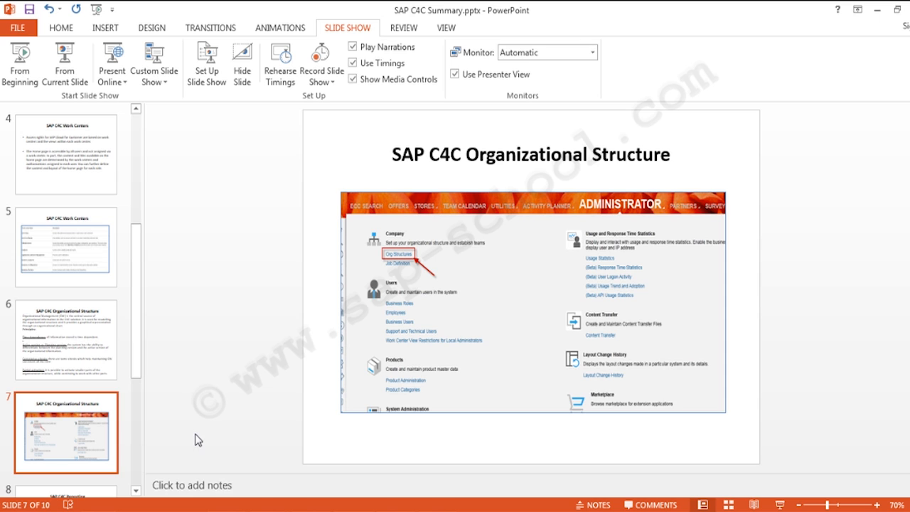
- Switch back to the Silverlight client in the browser, open the Administrator work center and look through its sections
{"action": "key", "text": "alt+Tab"}
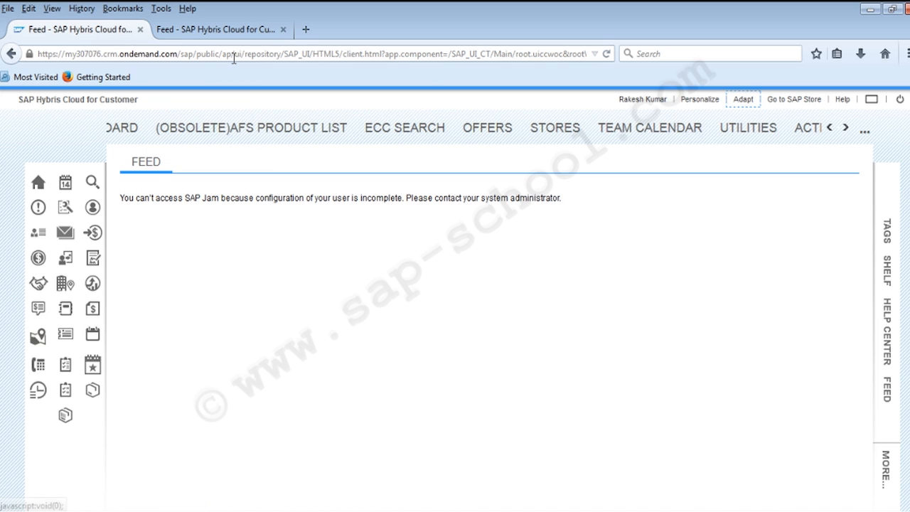
{"action": "left_click", "coordinate": [233, 32]}
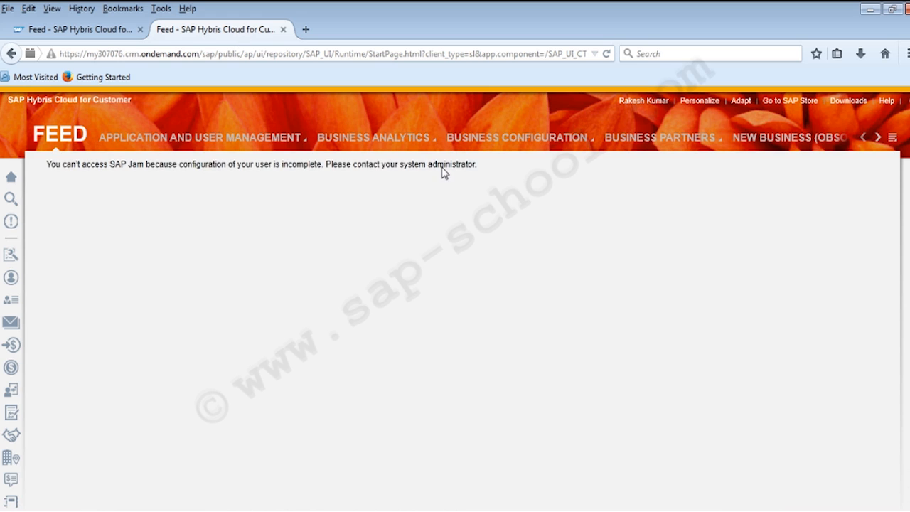
{"action": "left_click", "coordinate": [879, 137]}
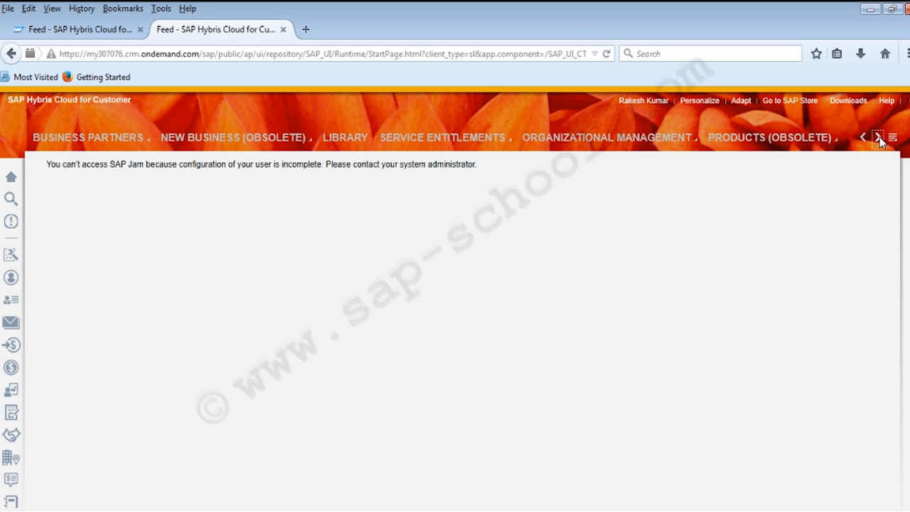
{"action": "left_click", "coordinate": [880, 142]}
{"action": "left_click", "coordinate": [880, 142]}
{"action": "left_click", "coordinate": [881, 141]}
{"action": "left_click", "coordinate": [880, 141]}
{"action": "left_click", "coordinate": [881, 142]}
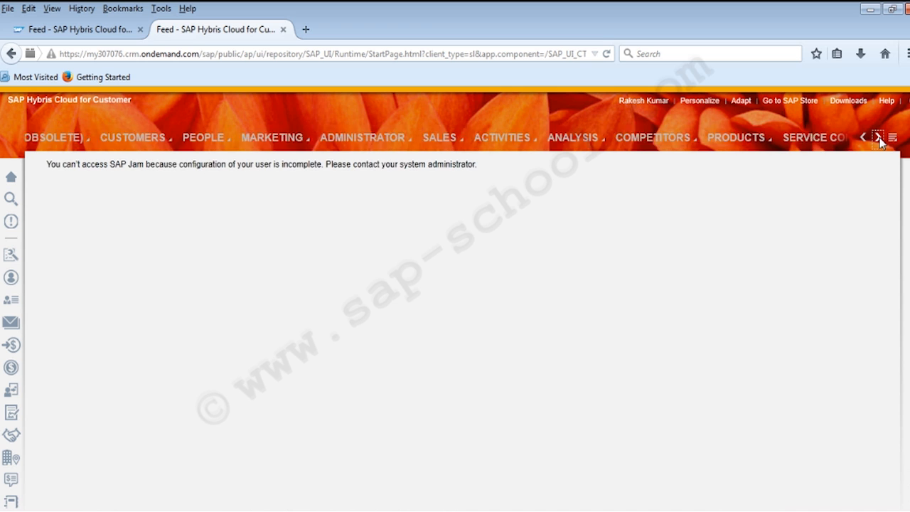
{"action": "left_click", "coordinate": [881, 141]}
{"action": "left_click", "coordinate": [880, 141]}
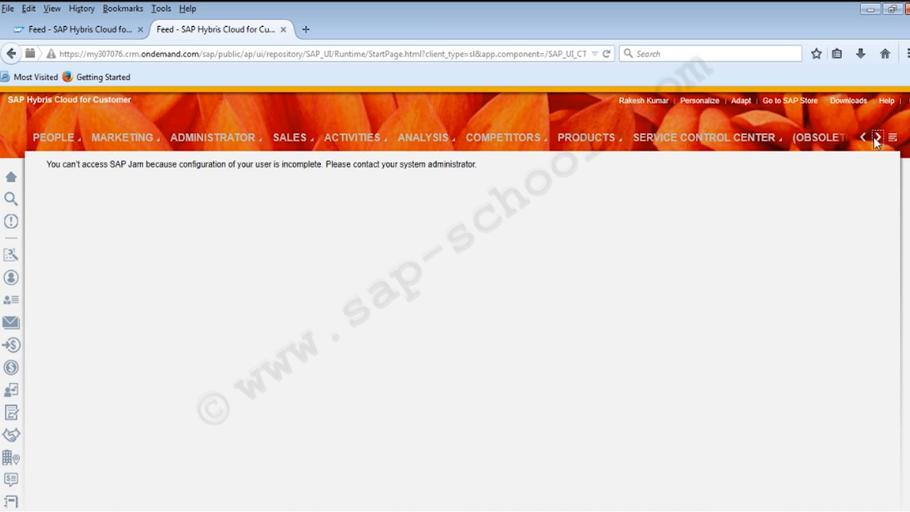
{"action": "mouse_move", "coordinate": [251, 142]}
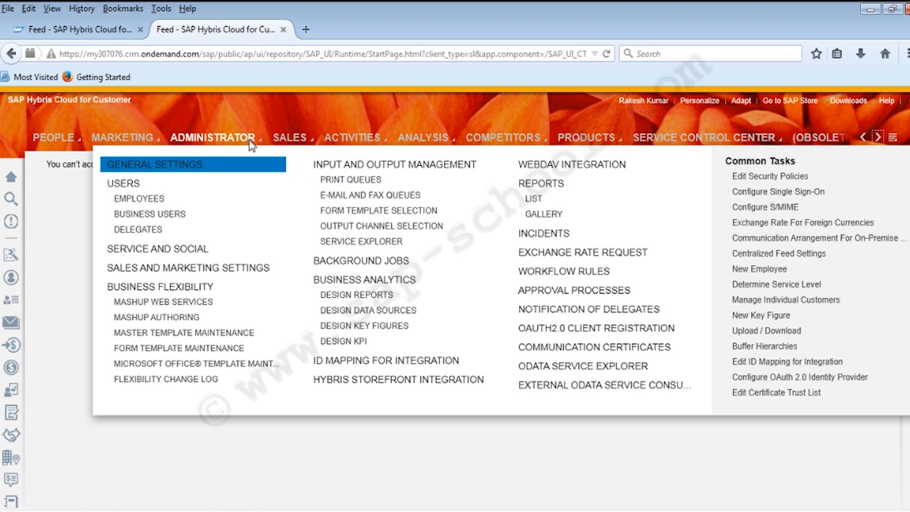
{"action": "left_click", "coordinate": [225, 139]}
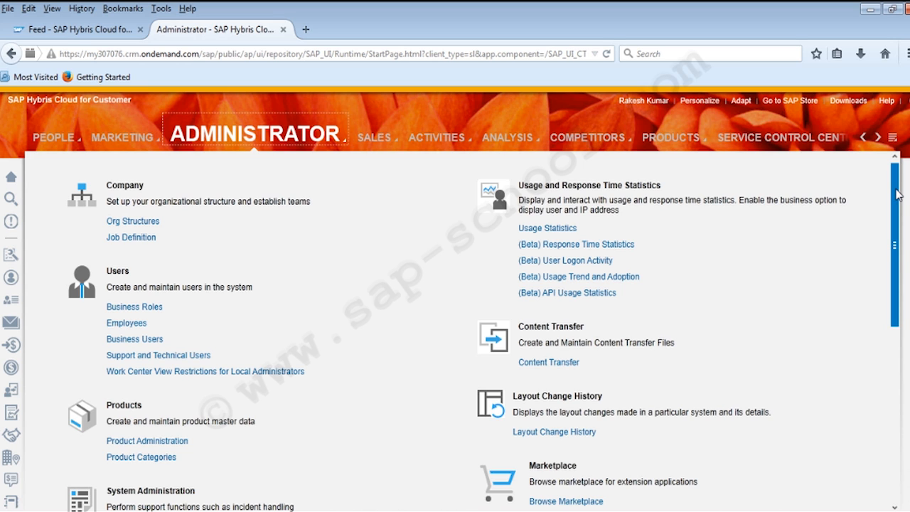
{"action": "left_click_drag", "start_coordinate": [896, 190], "coordinate": [896, 195]}
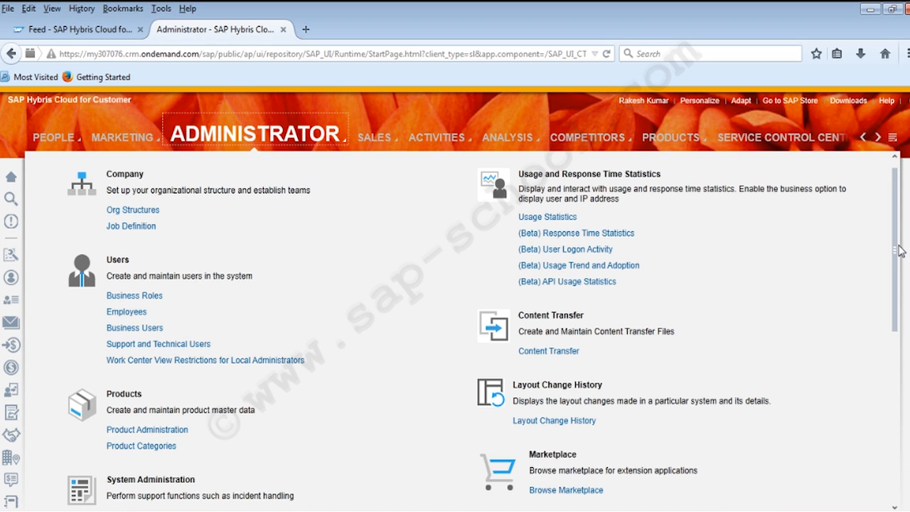
{"action": "left_click_drag", "start_coordinate": [902, 266], "coordinate": [908, 388]}
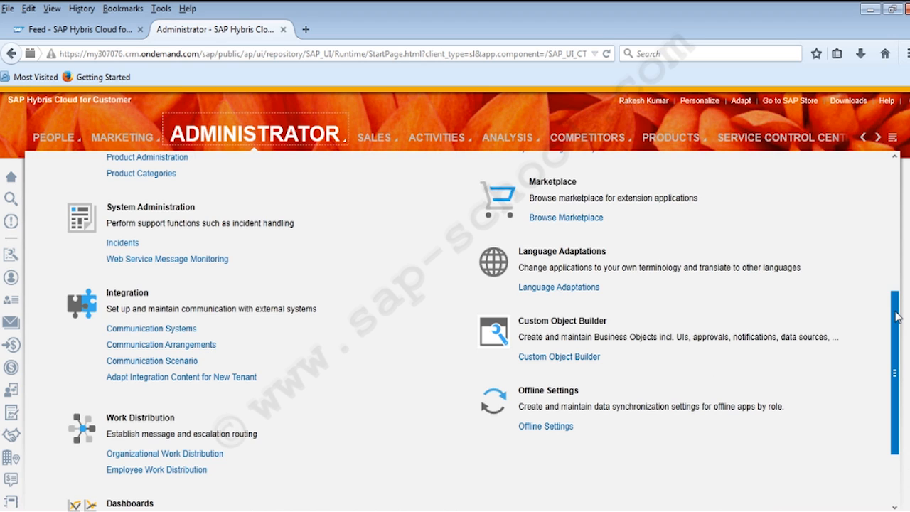
- Look over the remaining Administrator sections and open Org Structures under Company
{"action": "left_click_drag", "start_coordinate": [898, 318], "coordinate": [898, 376]}
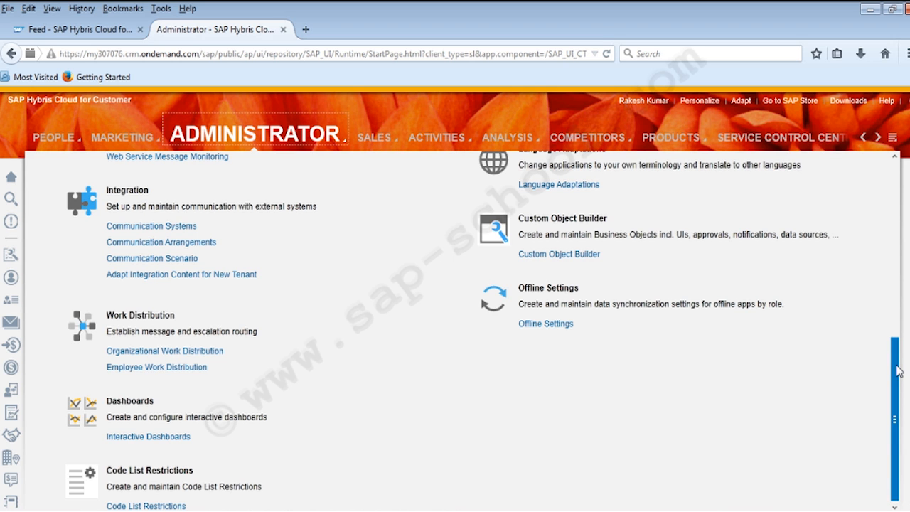
{"action": "left_click_drag", "start_coordinate": [898, 371], "coordinate": [902, 182]}
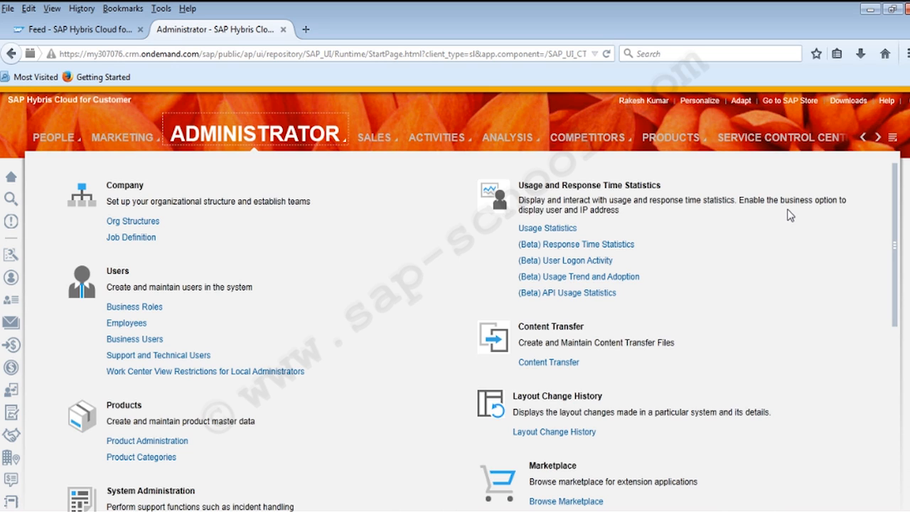
{"action": "left_click_drag", "start_coordinate": [895, 208], "coordinate": [902, 260]}
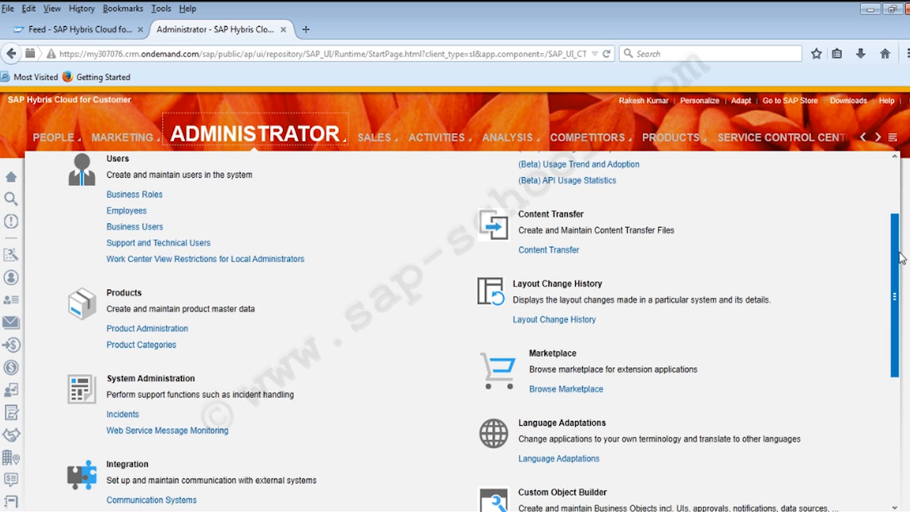
{"action": "left_click_drag", "start_coordinate": [901, 258], "coordinate": [907, 203]}
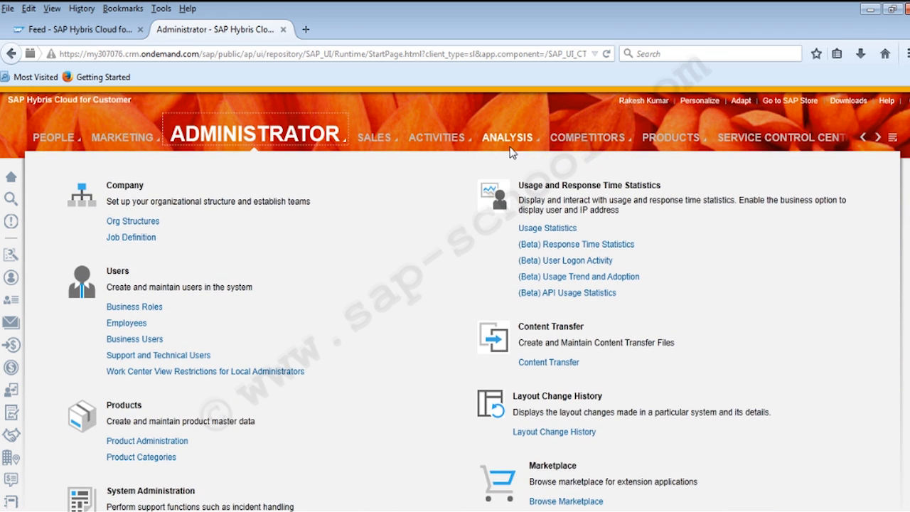
{"action": "mouse_move", "coordinate": [263, 139]}
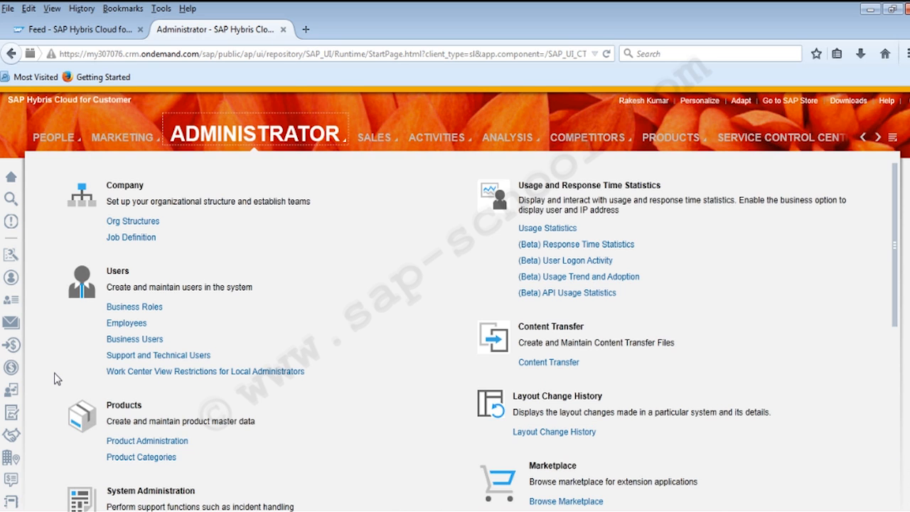
{"action": "left_click", "coordinate": [133, 221]}
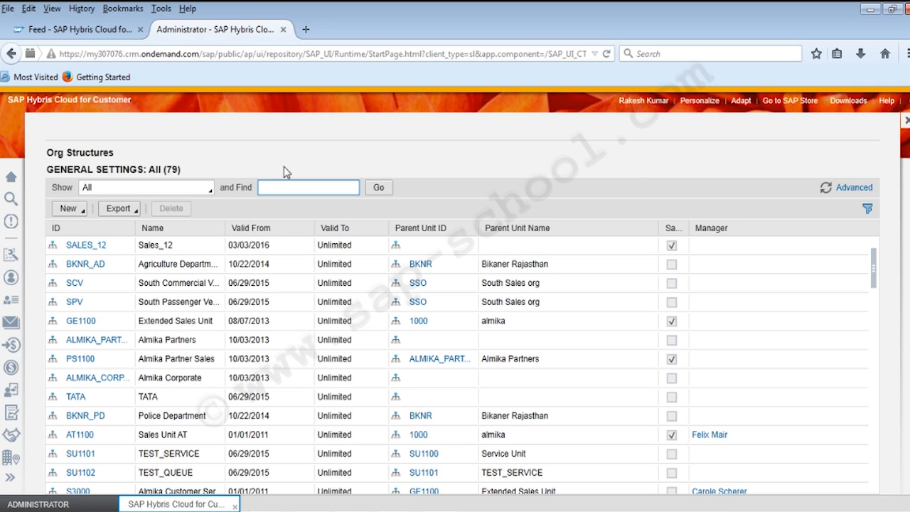
- Show the org units as Organizational Hierarchy for comparison, and return the list to All
{"action": "left_click", "coordinate": [211, 191]}
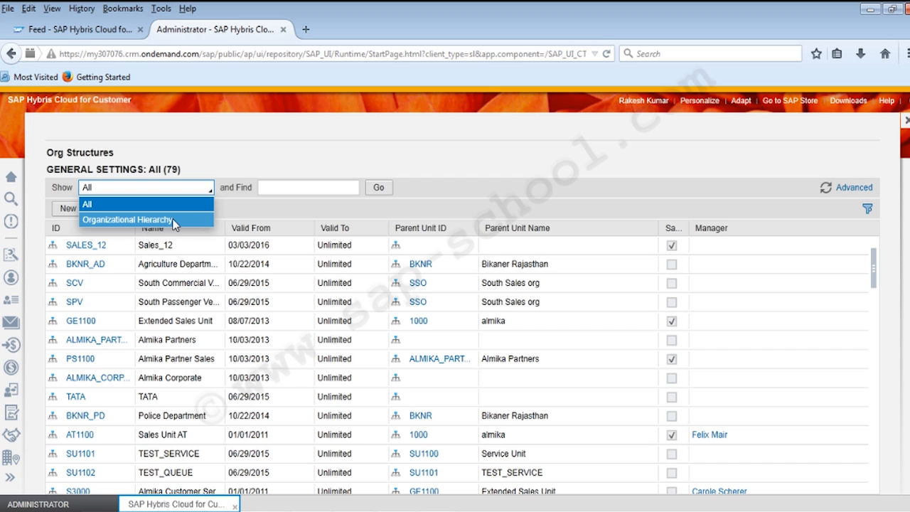
{"action": "left_click", "coordinate": [320, 186]}
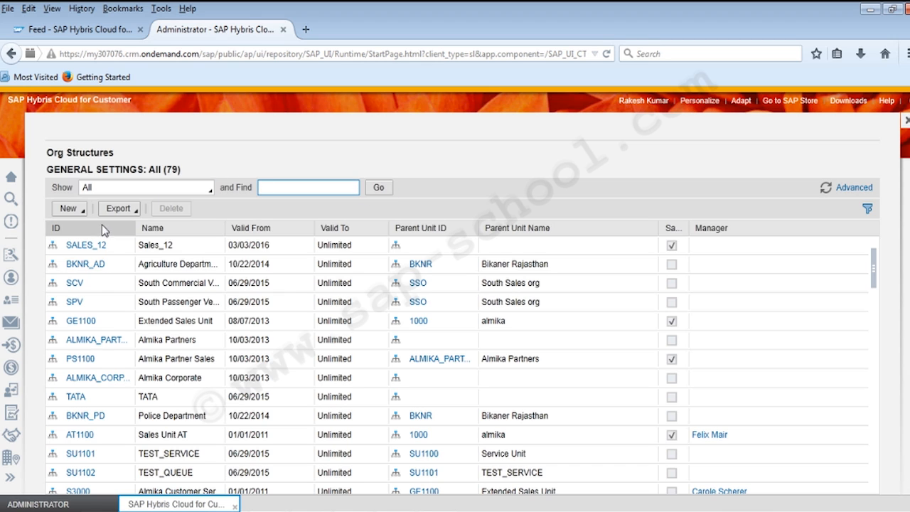
{"action": "left_click", "coordinate": [190, 190]}
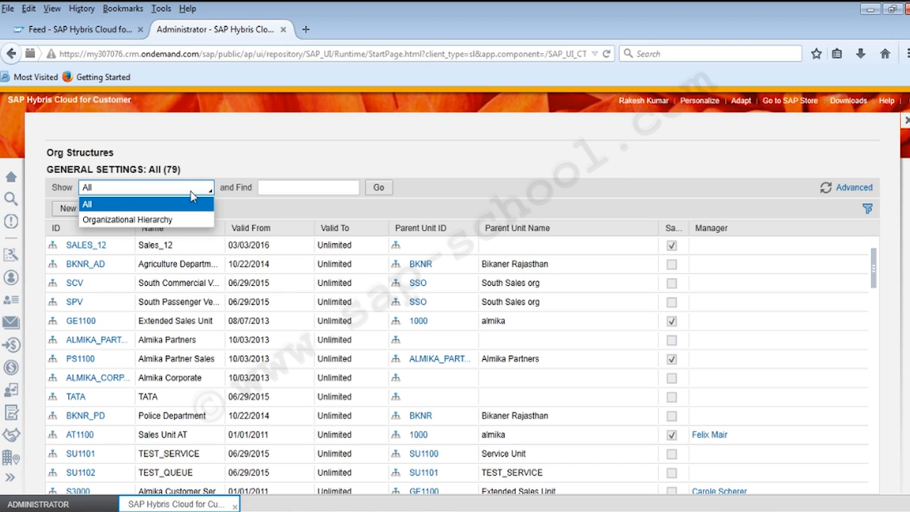
{"action": "left_click", "coordinate": [160, 220]}
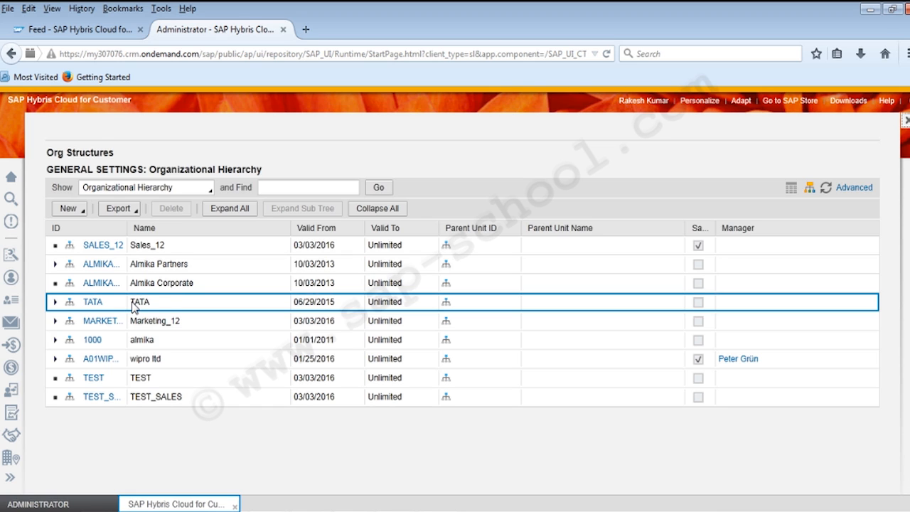
{"action": "left_click", "coordinate": [210, 187]}
{"action": "left_click", "coordinate": [157, 204]}
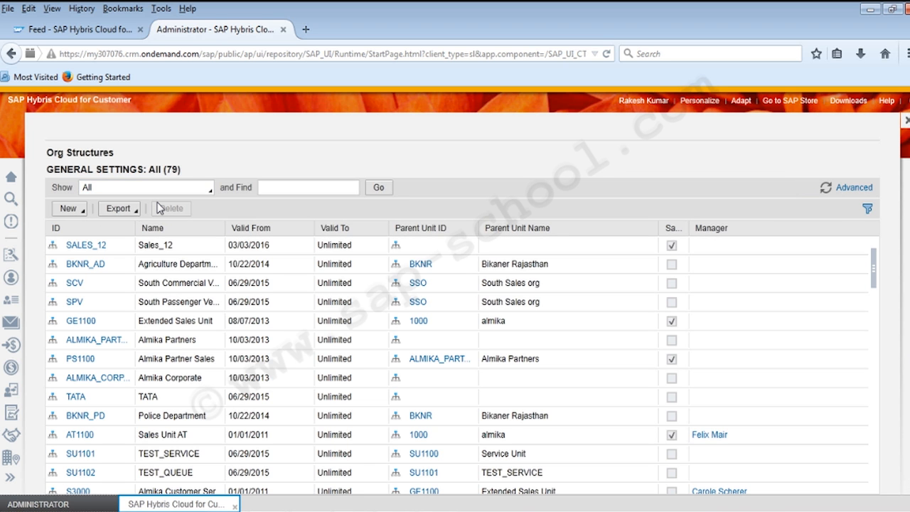
- Examine the options for creating new org units and for exporting the org structure list
{"action": "left_click", "coordinate": [71, 209]}
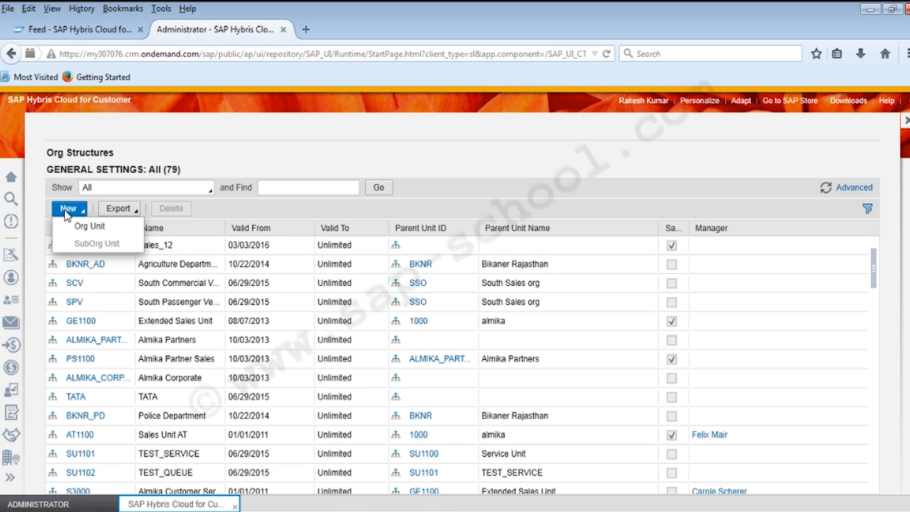
{"action": "left_click", "coordinate": [130, 212]}
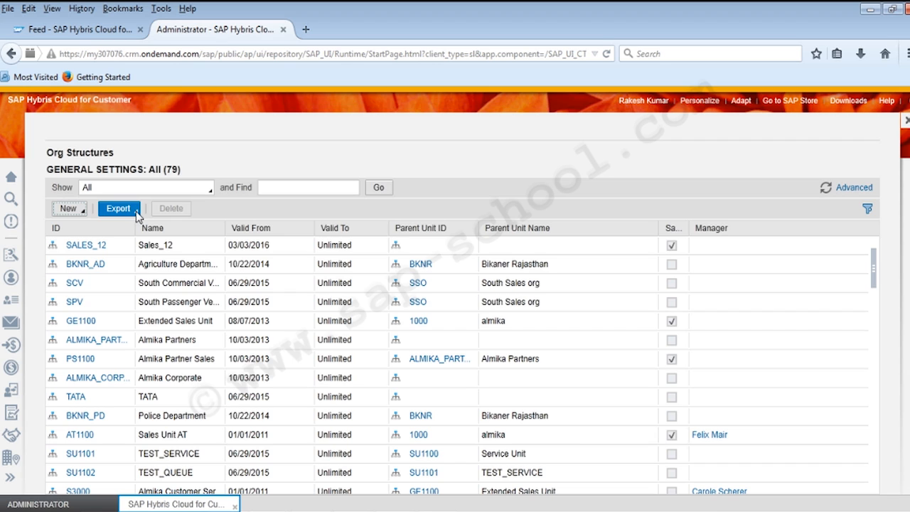
{"action": "left_click", "coordinate": [136, 214]}
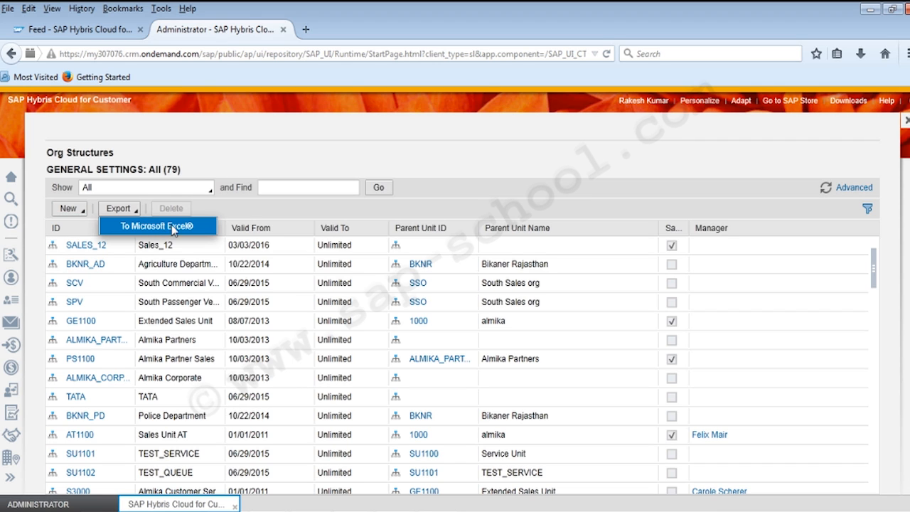
{"action": "left_click", "coordinate": [271, 219]}
- Open the SALES_12 org unit and examine its address details and validity dates
{"action": "left_click", "coordinate": [197, 245]}
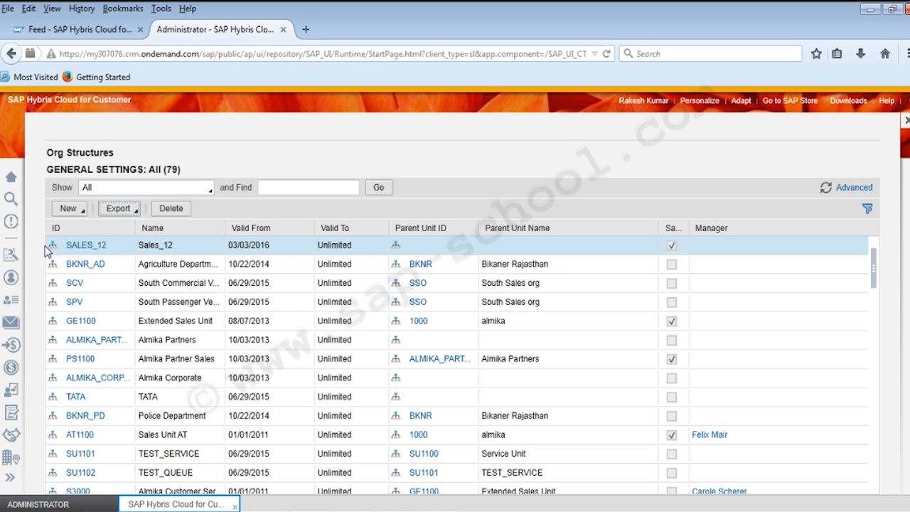
{"action": "left_click", "coordinate": [79, 246]}
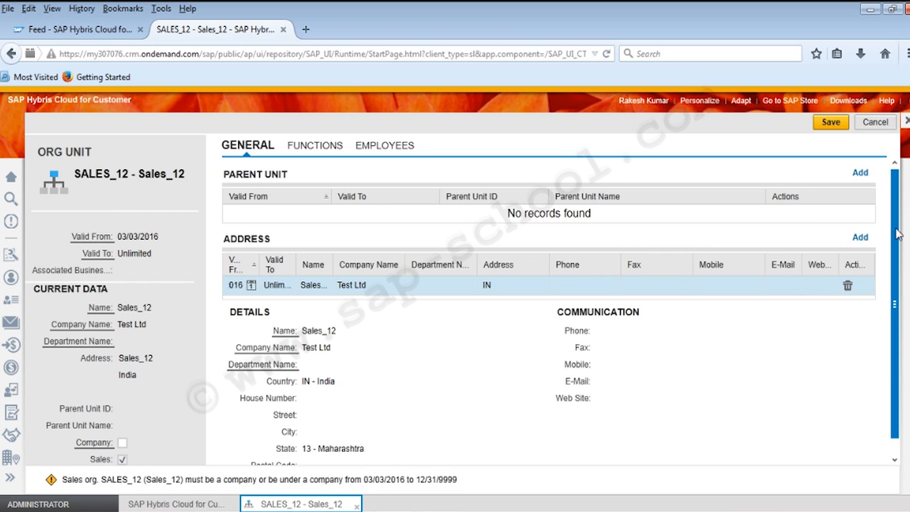
{"action": "left_click_drag", "start_coordinate": [898, 235], "coordinate": [898, 267]}
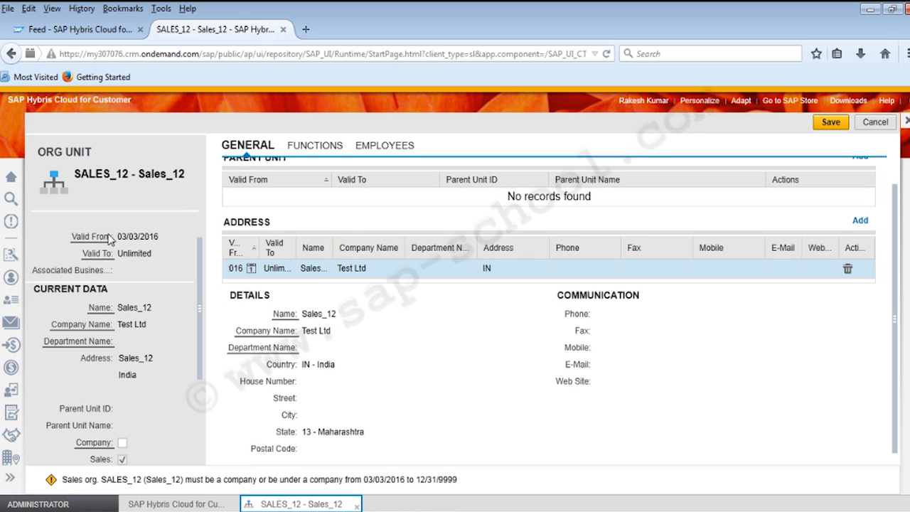
{"action": "mouse_move", "coordinate": [111, 262]}
{"action": "left_click", "coordinate": [123, 239]}
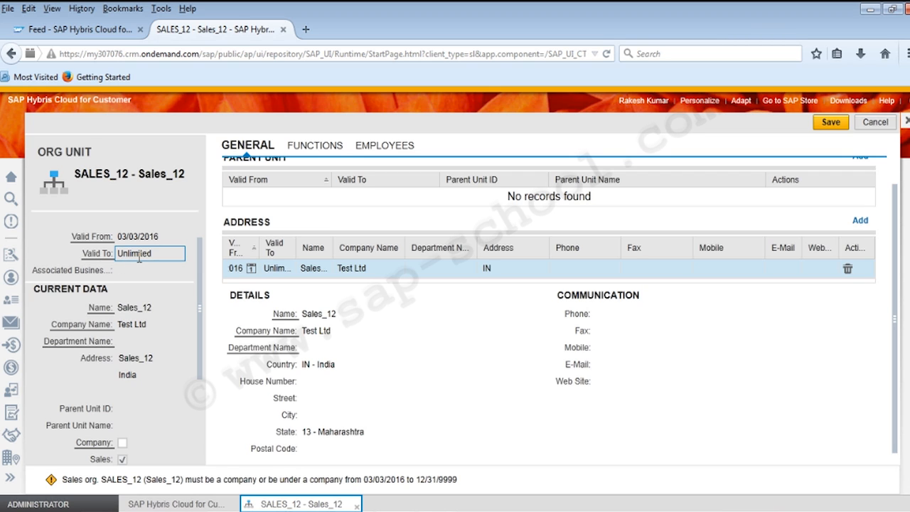
{"action": "left_click", "coordinate": [177, 256]}
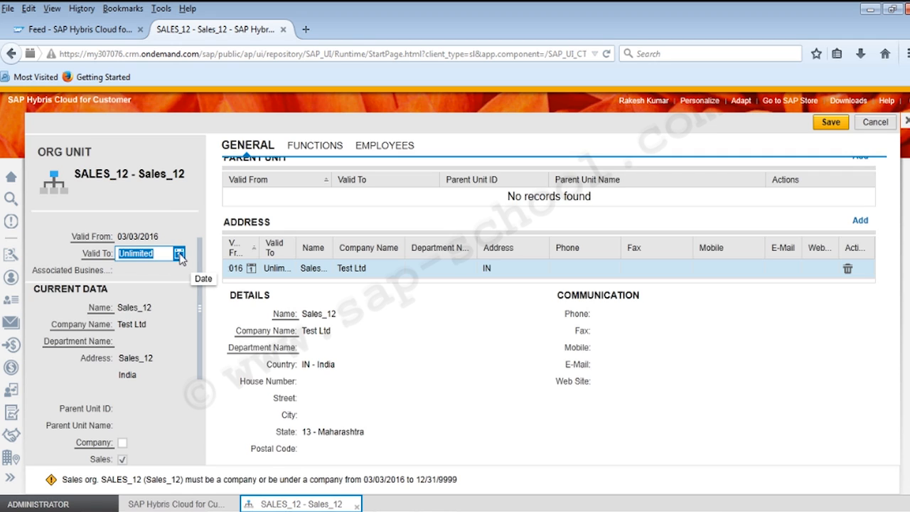
{"action": "left_click", "coordinate": [165, 253]}
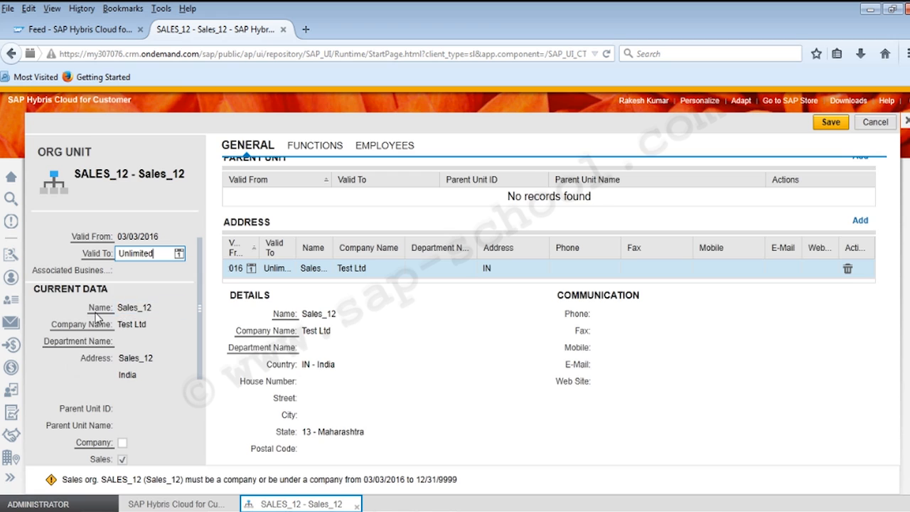
- Review the SALES_12 unit's current data, its functions, and its manager and employee assignments
{"action": "left_click", "coordinate": [139, 307]}
{"action": "left_click_drag", "start_coordinate": [202, 333], "coordinate": [203, 445]}
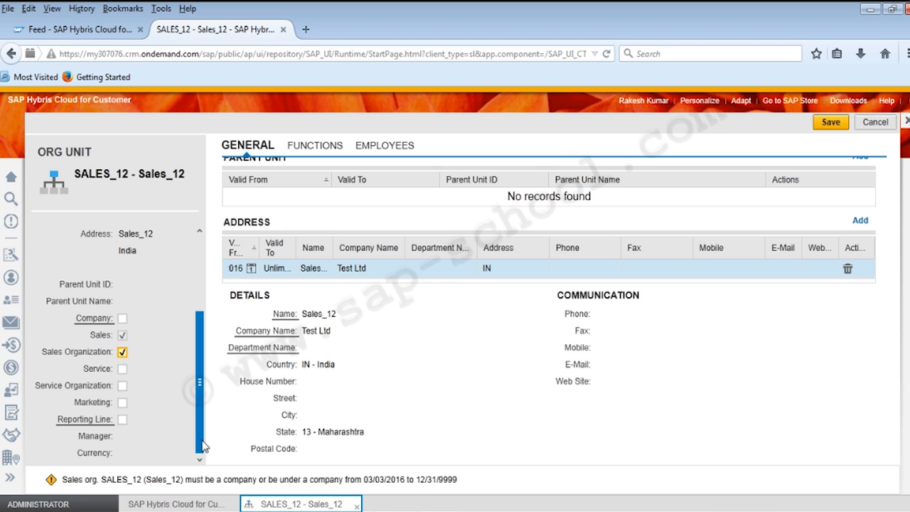
{"action": "left_click", "coordinate": [311, 145]}
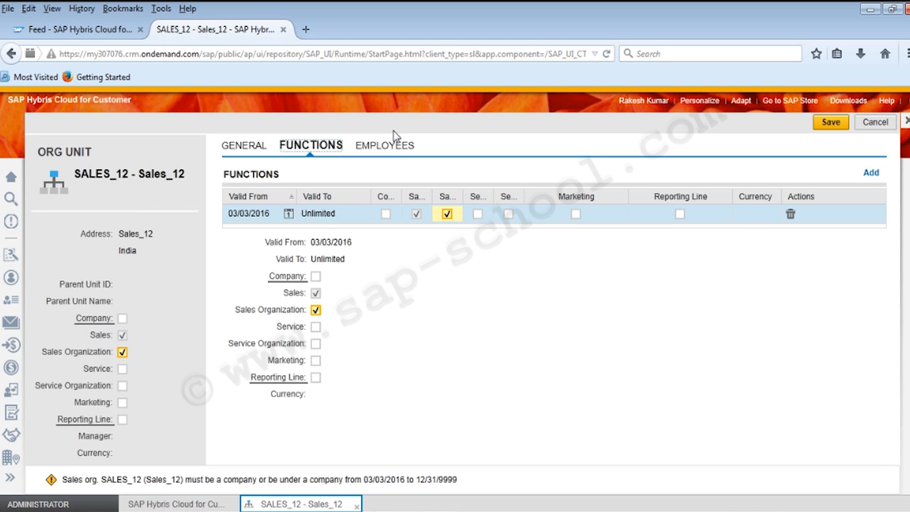
{"action": "left_click", "coordinate": [393, 145]}
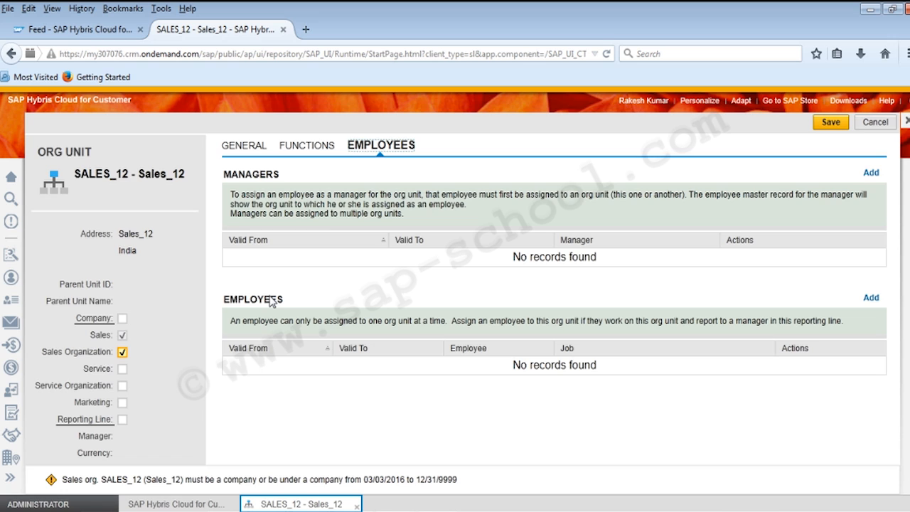
- Add an employee chosen from the value selection to the SALES_12 unit, keeping the proposed validity dates
{"action": "left_click", "coordinate": [869, 299]}
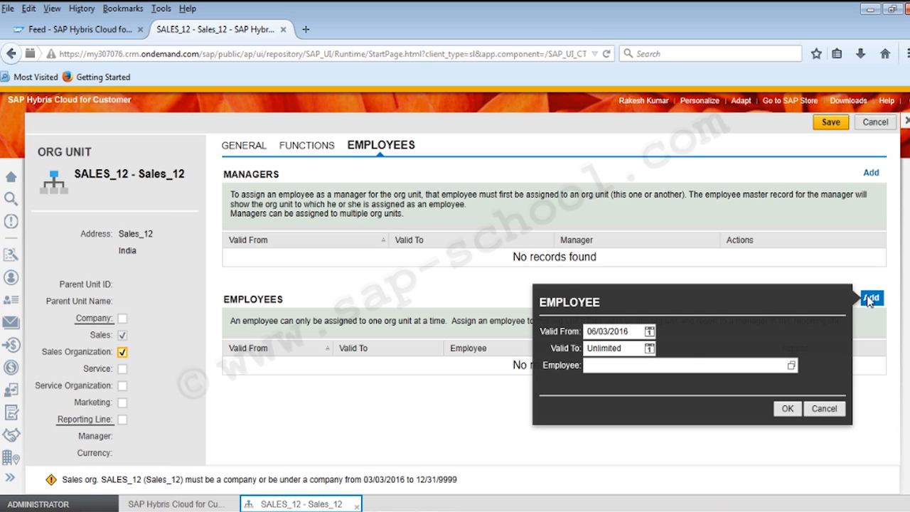
{"action": "left_click", "coordinate": [756, 364]}
{"action": "left_click", "coordinate": [792, 366]}
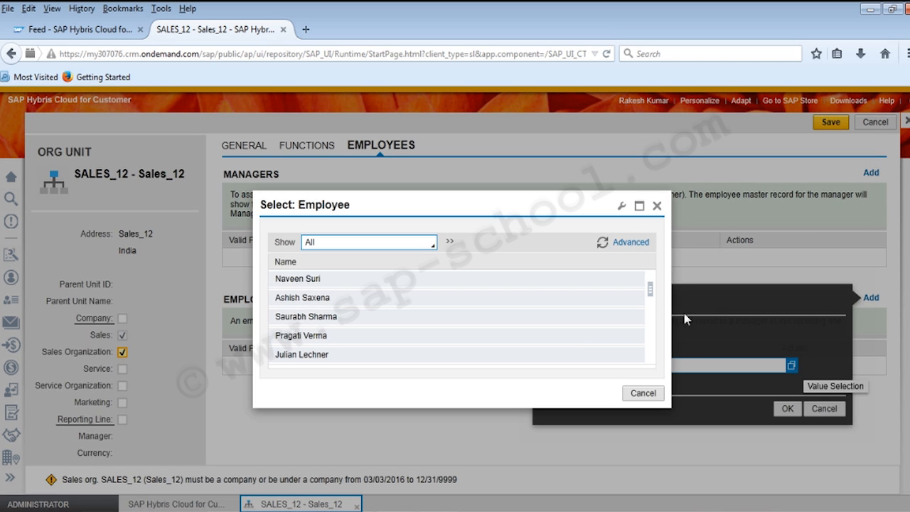
{"action": "mouse_move", "coordinate": [650, 298]}
{"action": "left_mouse_down"}
{"action": "mouse_move", "coordinate": [651, 324]}
{"action": "mouse_move", "coordinate": [660, 284]}
{"action": "left_mouse_up"}
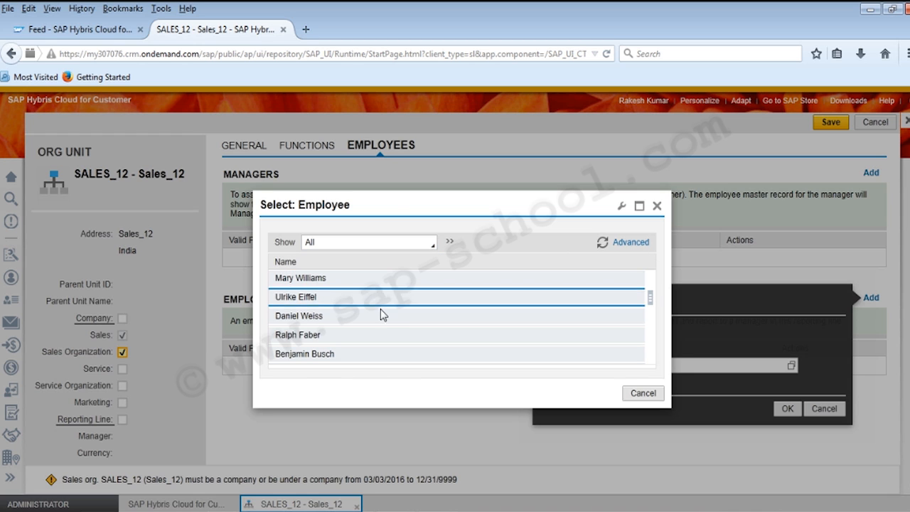
{"action": "left_click", "coordinate": [342, 324]}
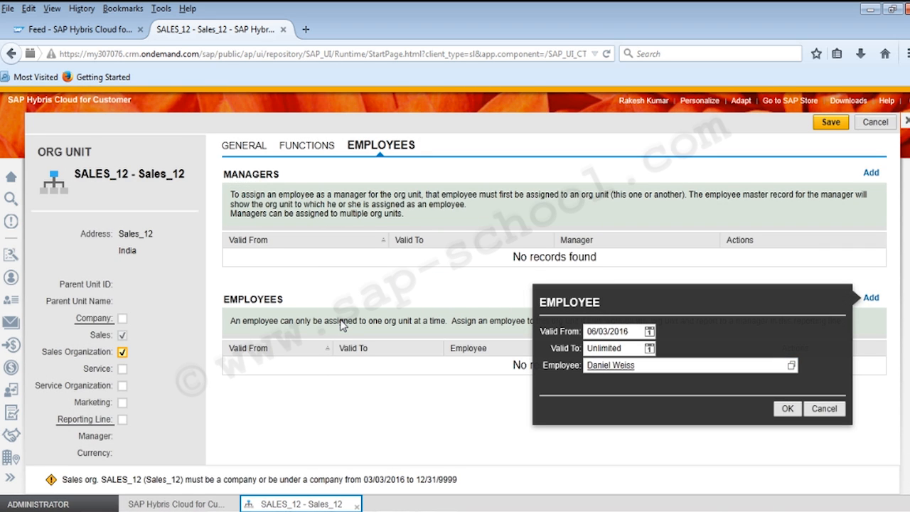
{"action": "left_click", "coordinate": [687, 366]}
{"action": "left_click", "coordinate": [788, 408]}
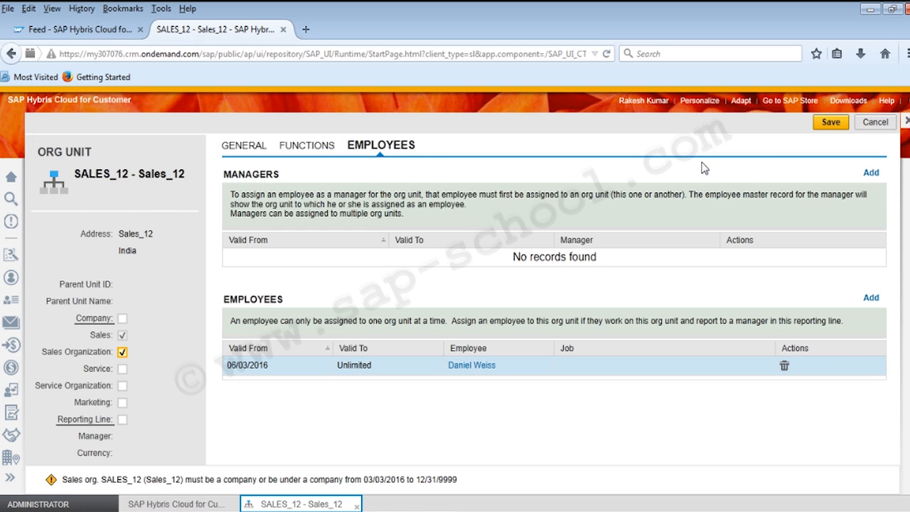
- Close the SALES_12 unit without saving the changes and show the org structures as Organizational Hierarchy
{"action": "left_click", "coordinate": [907, 122]}
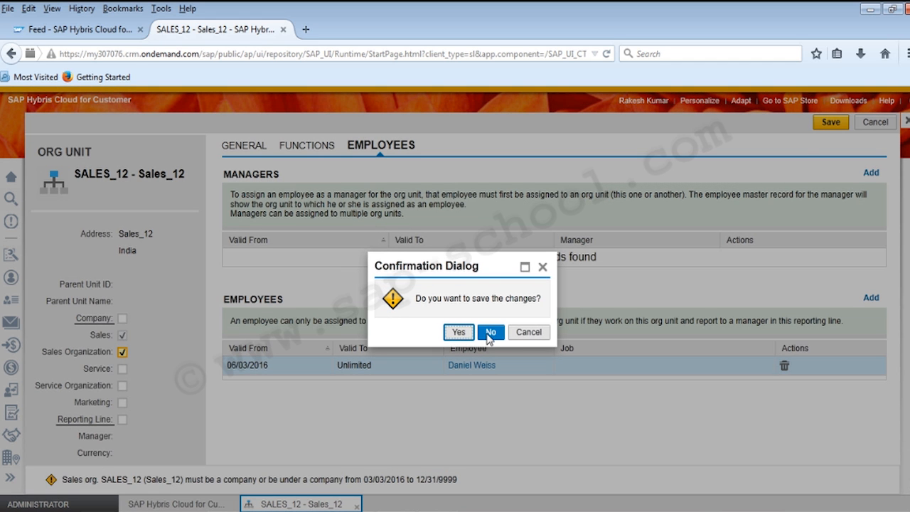
{"action": "left_click", "coordinate": [490, 332]}
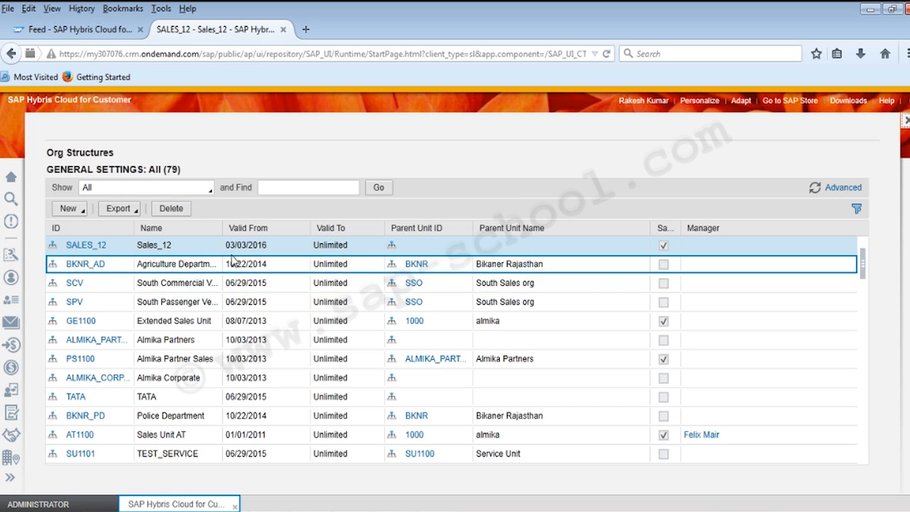
{"action": "left_click", "coordinate": [207, 189]}
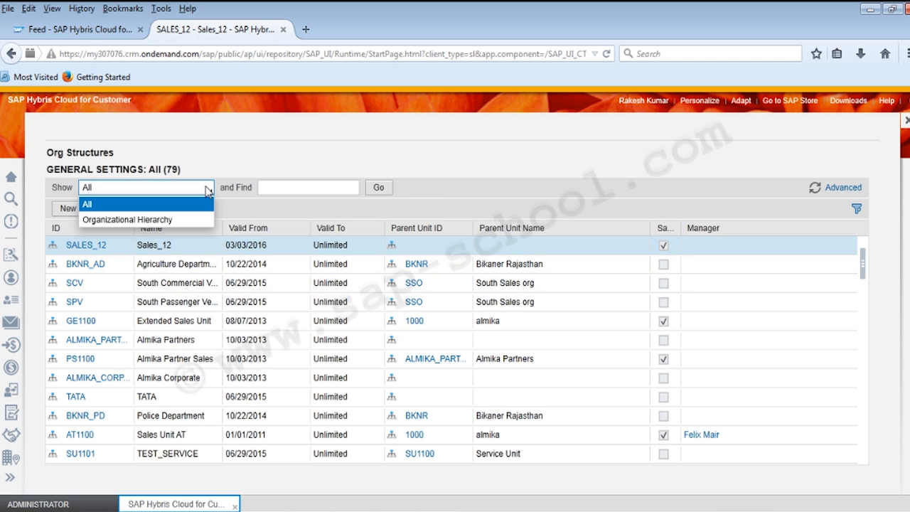
{"action": "left_click", "coordinate": [175, 219]}
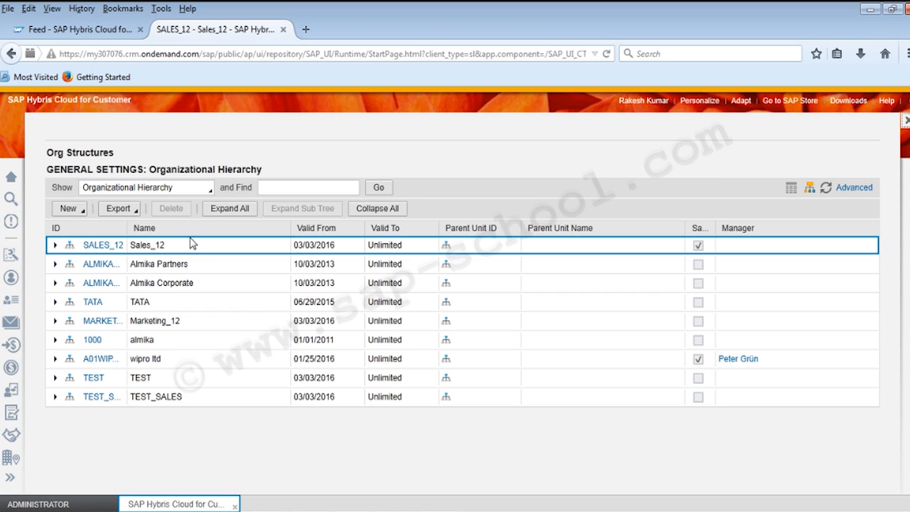
- Display the hierarchy as a graphical chart with SALES_12 selected and expand that unit's sub tree
{"action": "left_click", "coordinate": [220, 249]}
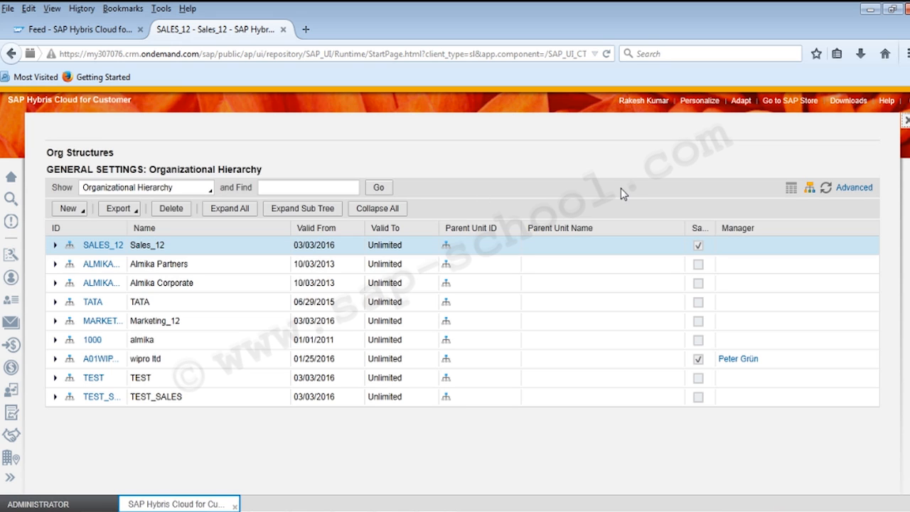
{"action": "left_click", "coordinate": [811, 192]}
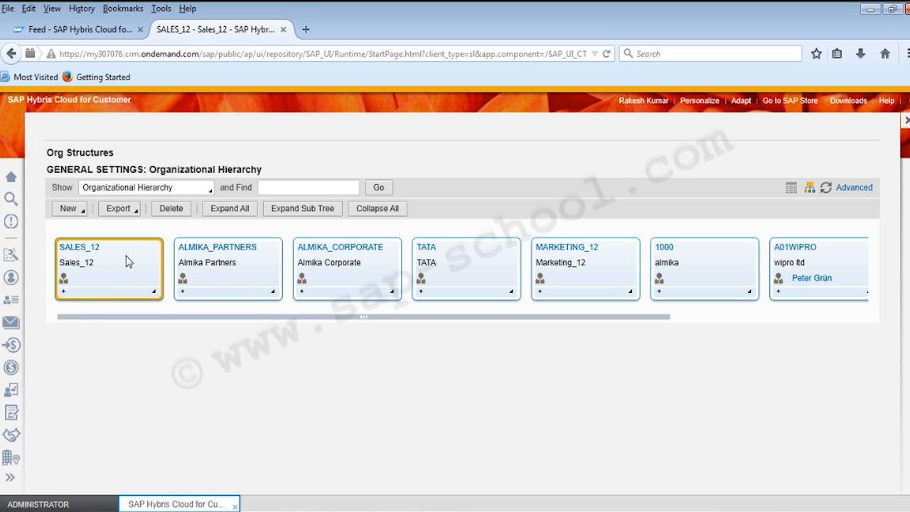
{"action": "left_click", "coordinate": [303, 210]}
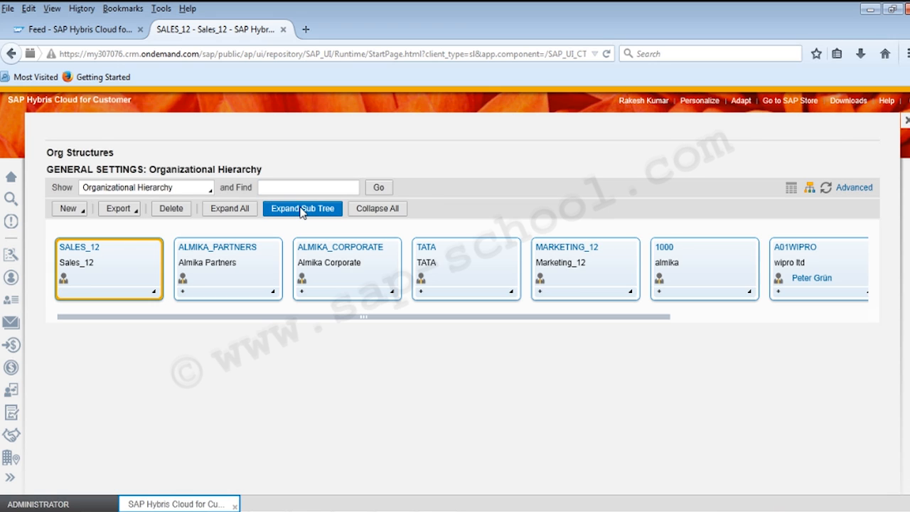
- Expand all units of the organizational hierarchy chart, collapse them all again, and close the org structures
{"action": "left_click", "coordinate": [221, 216]}
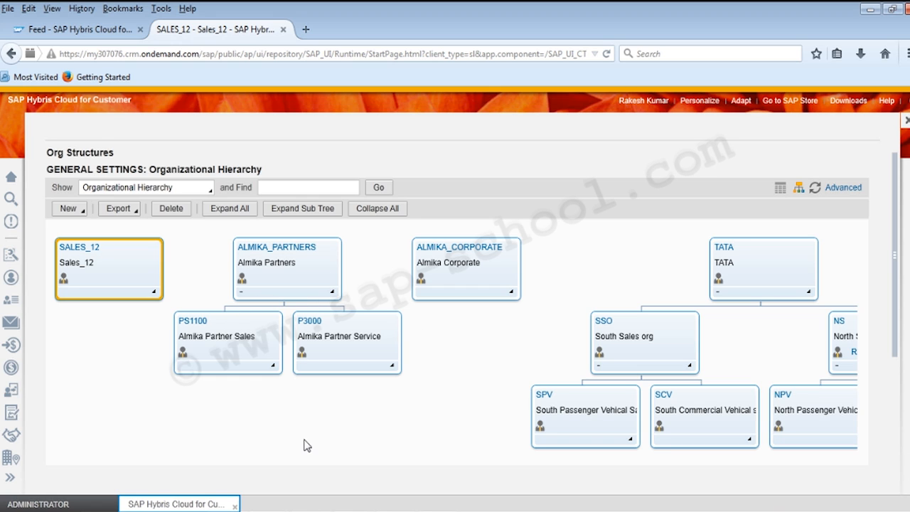
{"action": "left_click", "coordinate": [732, 396]}
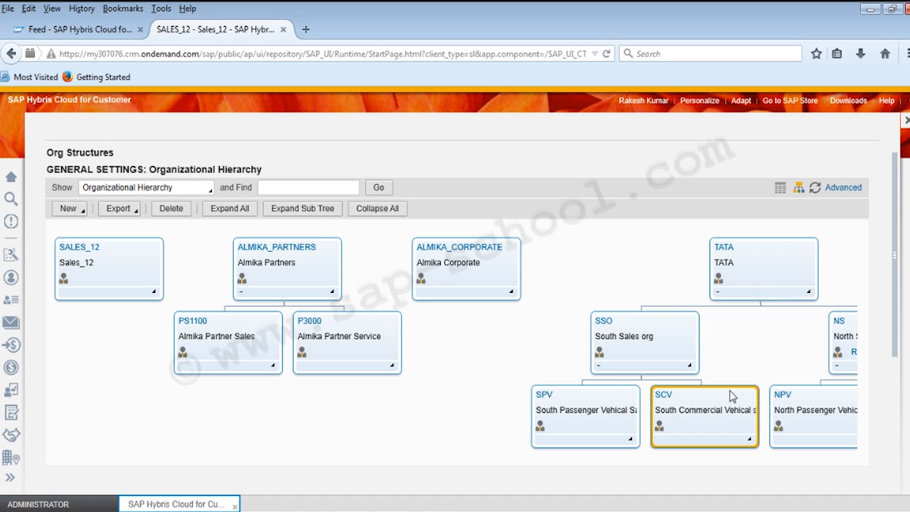
{"action": "left_click", "coordinate": [213, 210]}
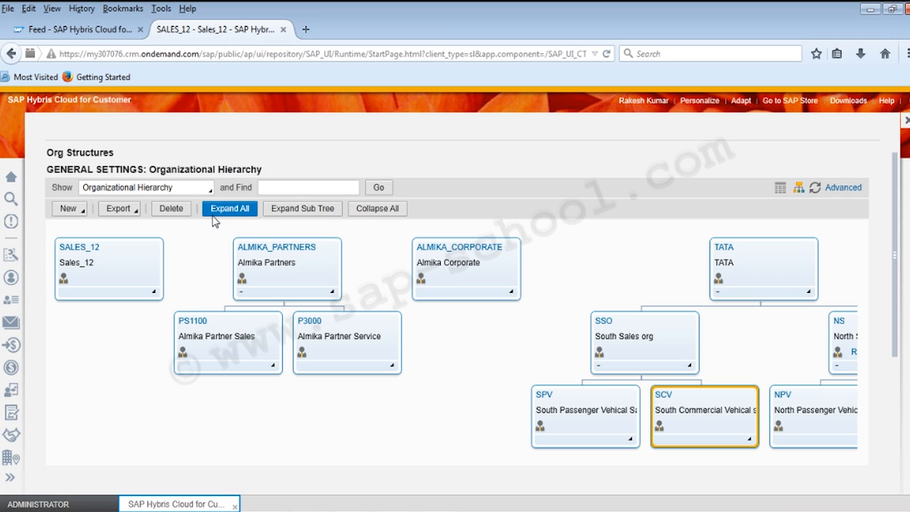
{"action": "left_click", "coordinate": [369, 209]}
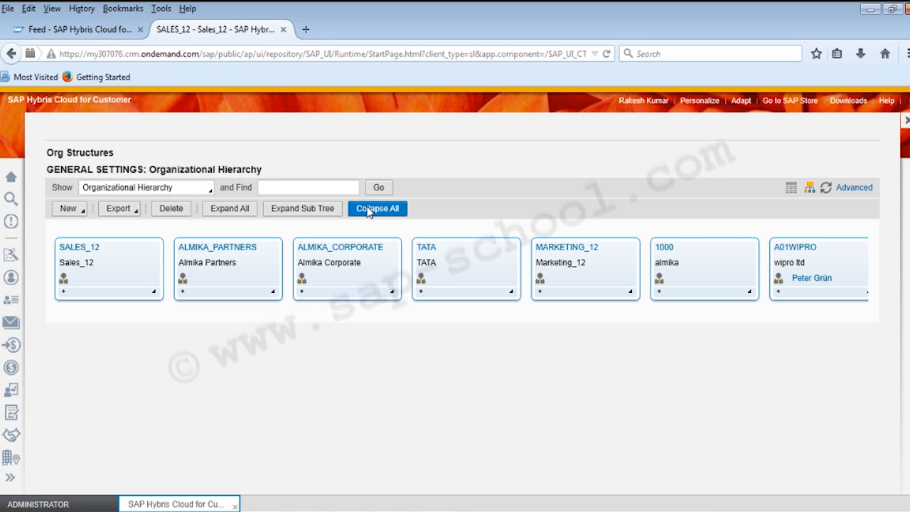
{"action": "left_click", "coordinate": [906, 122]}
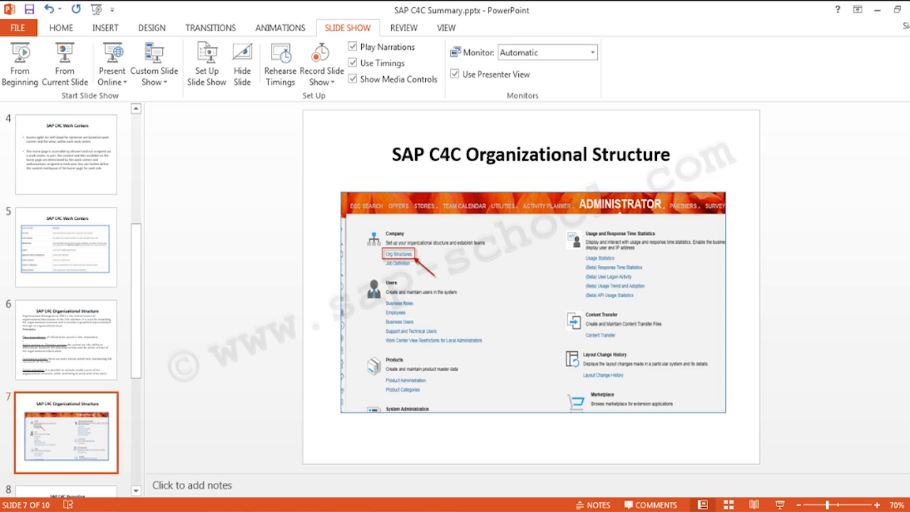
- Switch to PowerPoint, present the SAP C4C Summary slides from the current Organizational Structure slide, and advance to SAP C4C Reporting
{"action": "left_click", "coordinate": [64, 74]}
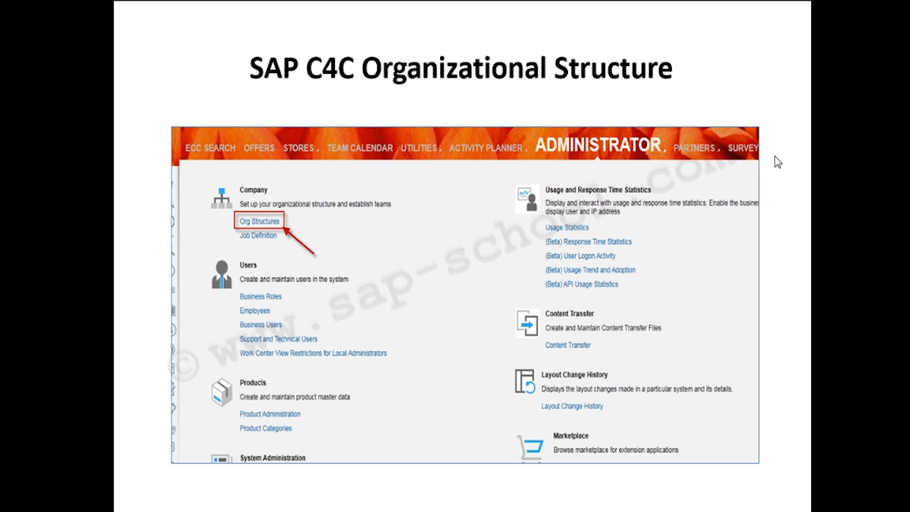
{"action": "left_click", "coordinate": [797, 176]}
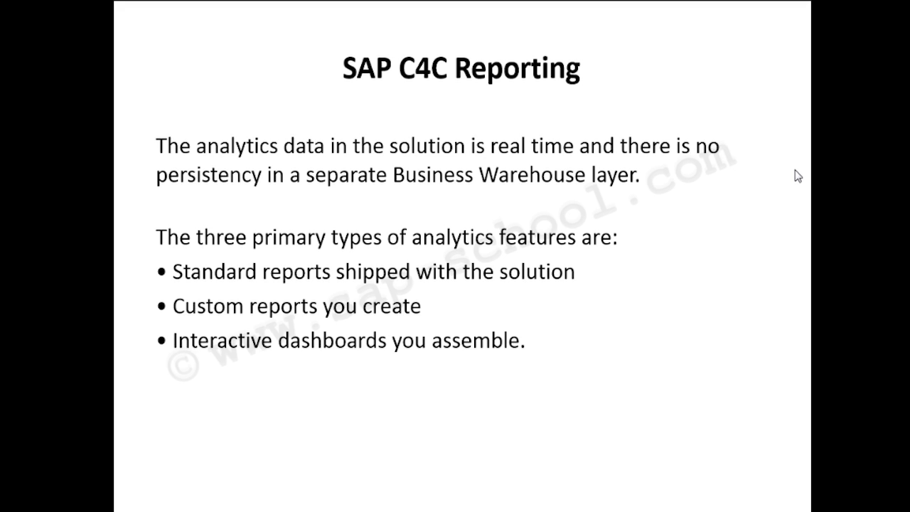
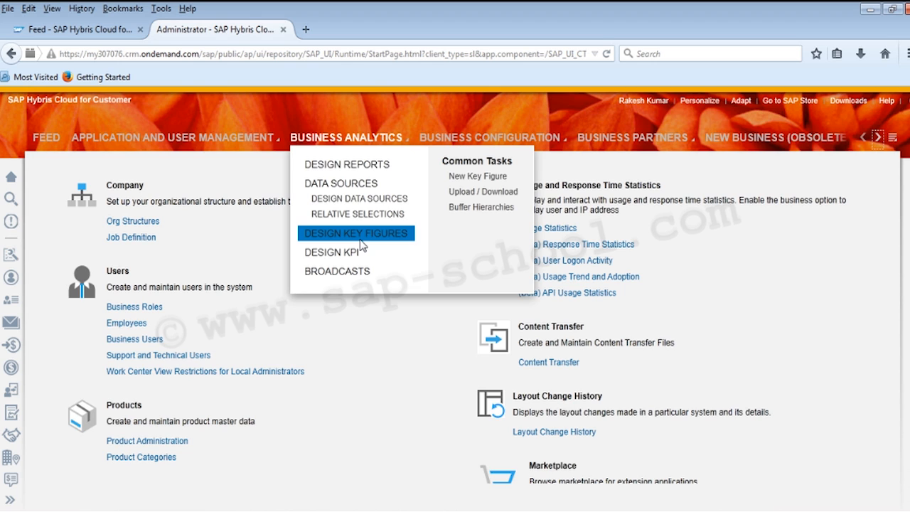
- Back in SAP Hybris Cloud for Customer, open Design Reports under Business Analytics and review its filter, grouping and export options
{"action": "left_click", "coordinate": [354, 165]}
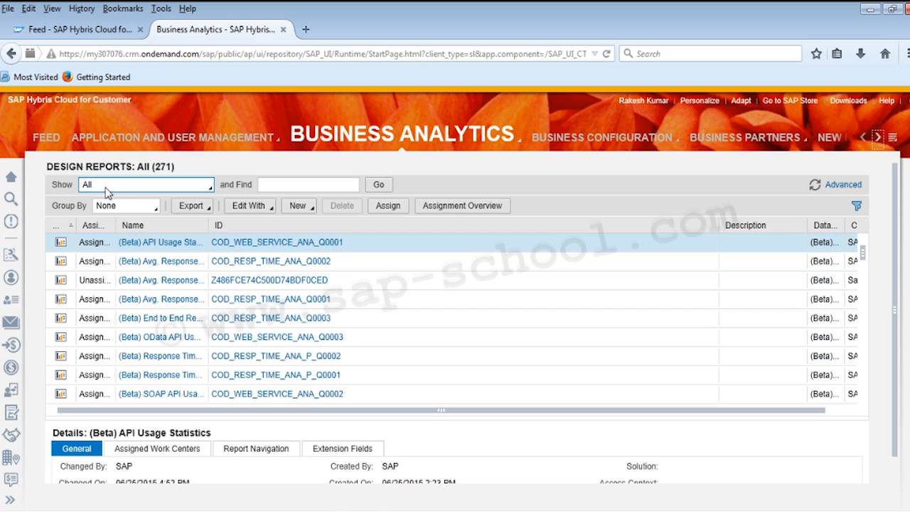
{"action": "left_click", "coordinate": [200, 186]}
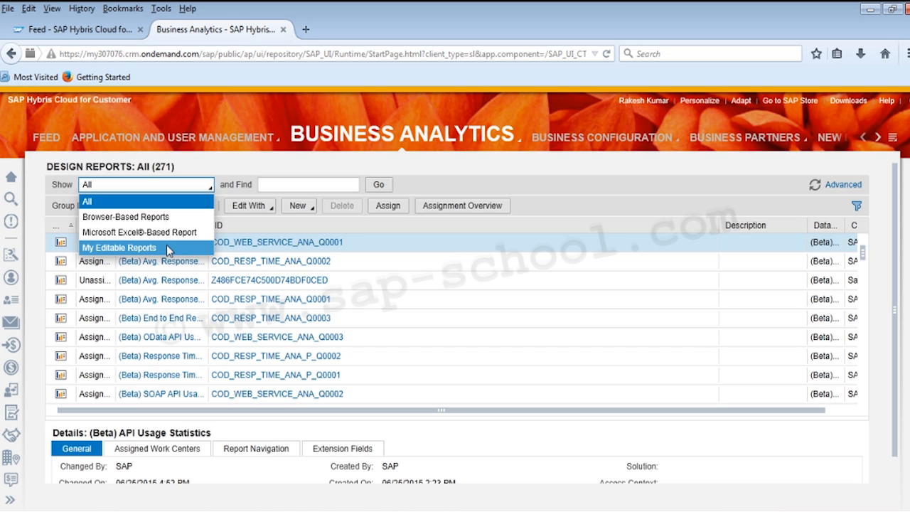
{"action": "left_click", "coordinate": [290, 185]}
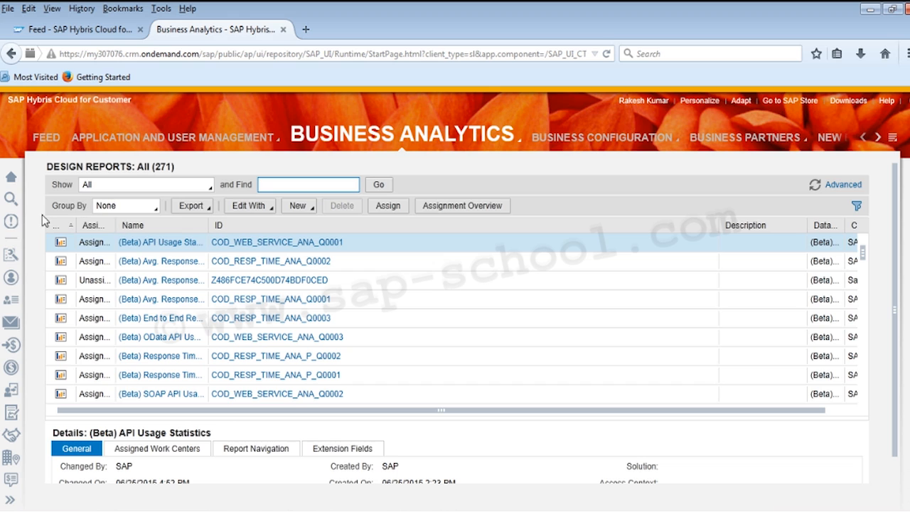
{"action": "left_click", "coordinate": [157, 207]}
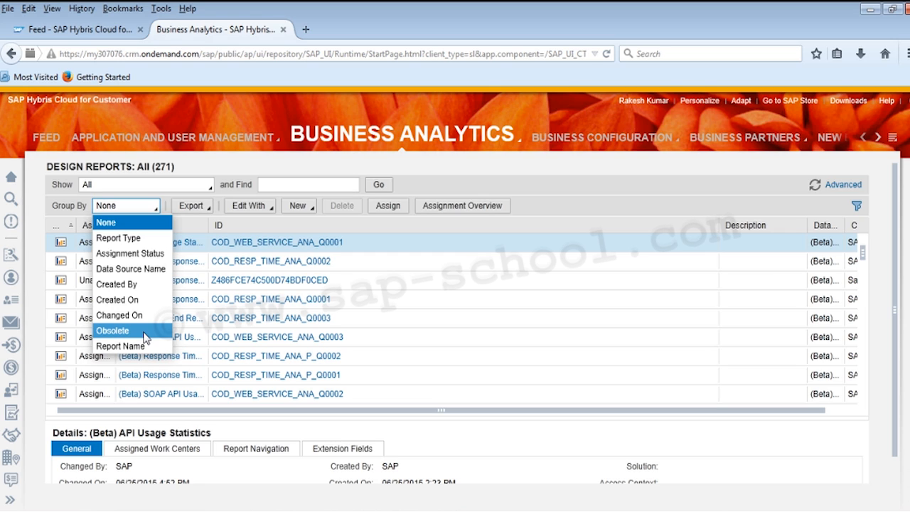
{"action": "left_click", "coordinate": [205, 209]}
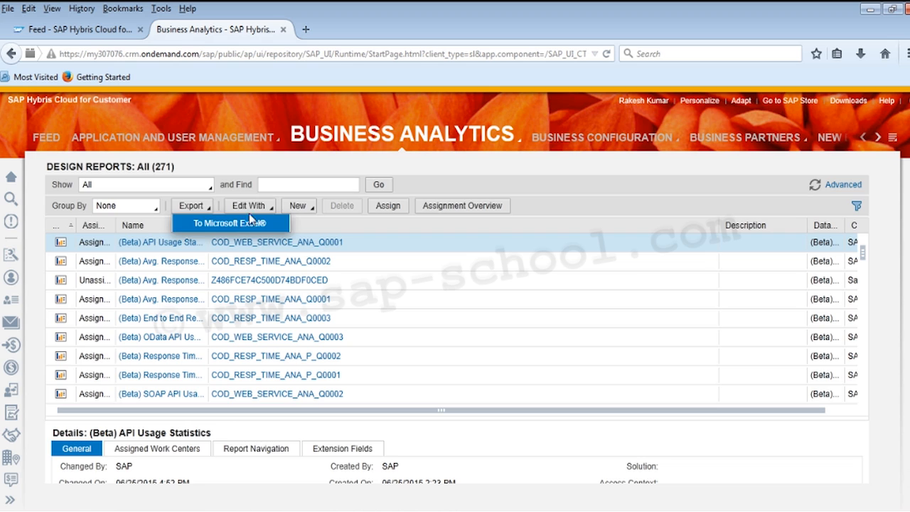
- Review the available editing tools for a report and the kinds of new reports that can be created
{"action": "left_click", "coordinate": [270, 212]}
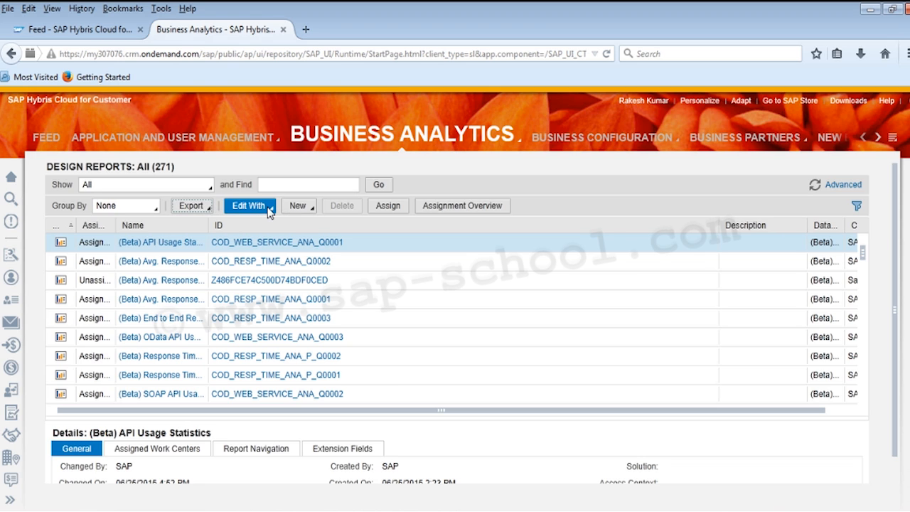
{"action": "left_click", "coordinate": [272, 208]}
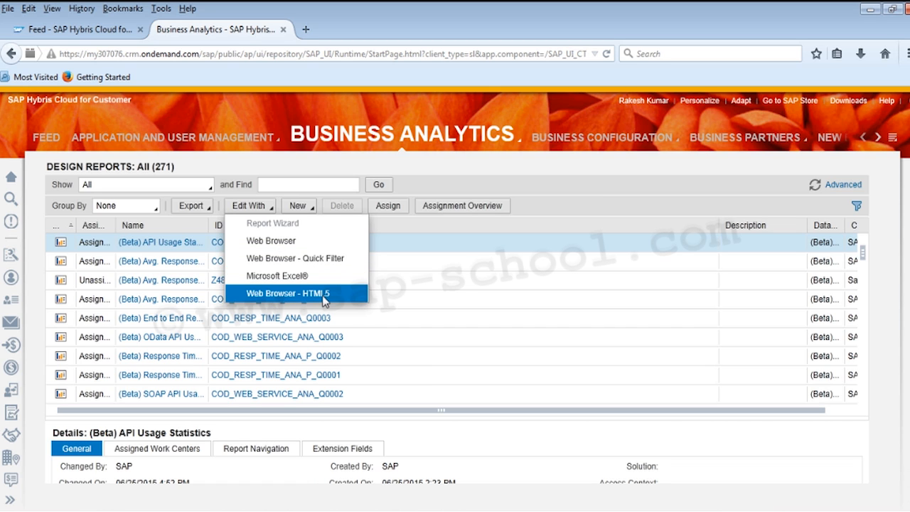
{"action": "left_click", "coordinate": [441, 183]}
{"action": "left_click", "coordinate": [312, 211]}
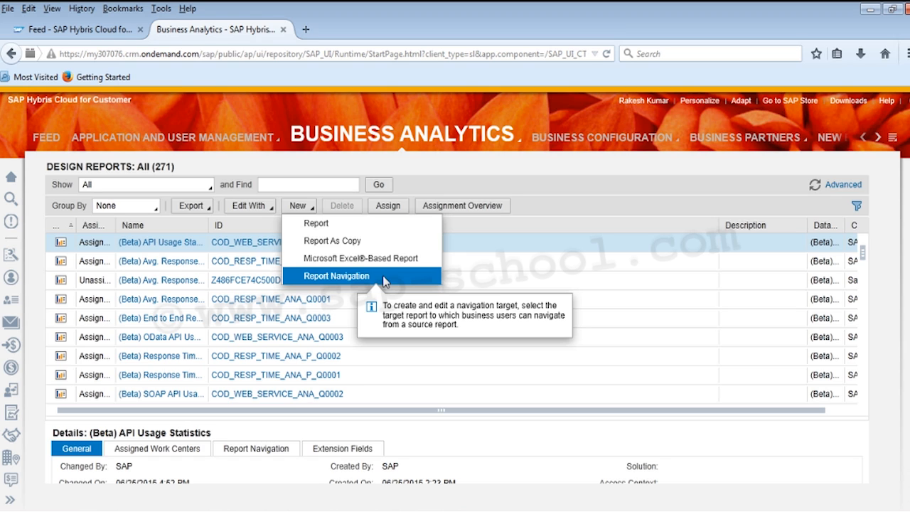
{"action": "left_click", "coordinate": [400, 207]}
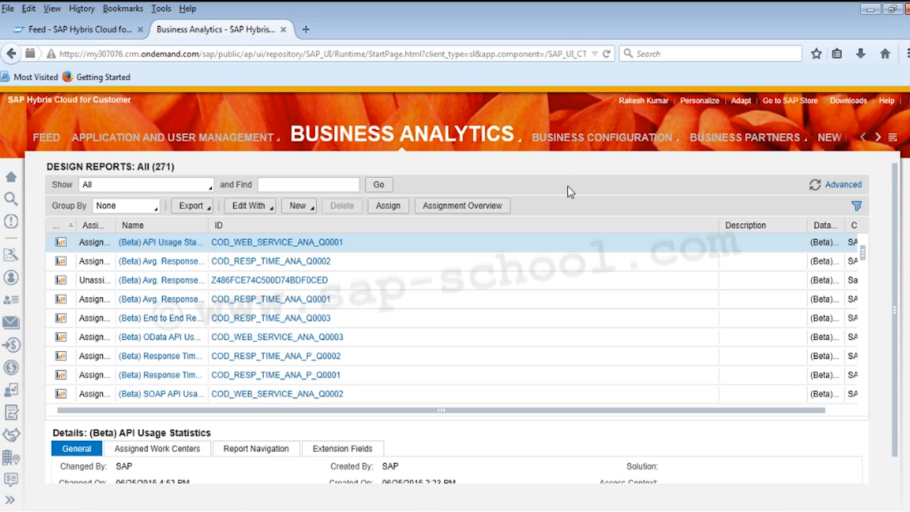
- Create a new report named Demo_Report, leave its description empty, and open the data source selection
{"action": "left_click", "coordinate": [299, 206]}
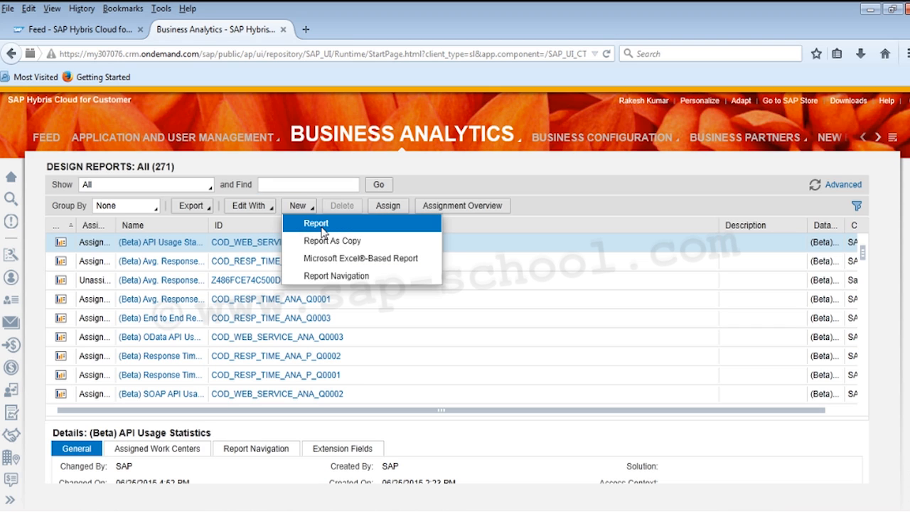
{"action": "left_click", "coordinate": [321, 228]}
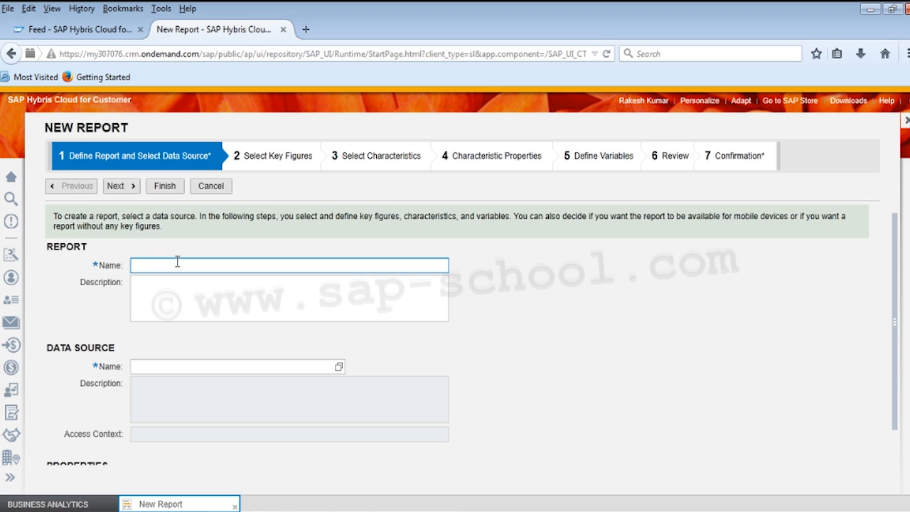
{"action": "type", "text": "Demo_Report"}
{"action": "left_click", "coordinate": [171, 290]}
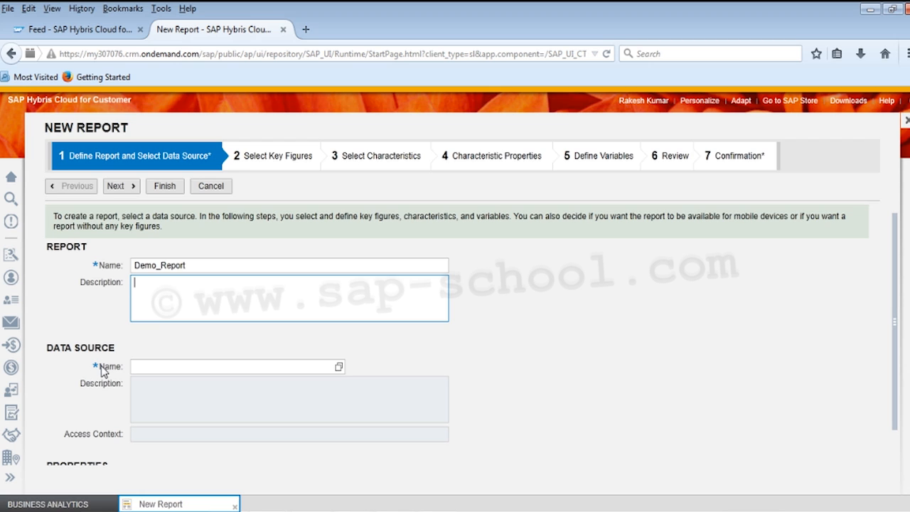
{"action": "left_click", "coordinate": [339, 367]}
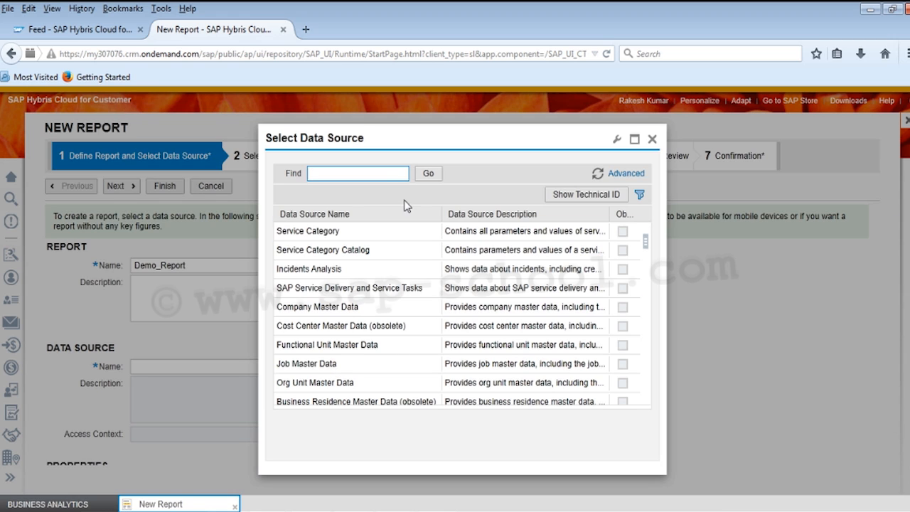
- Search the data sources for *ticketing*, then clear the search term to list all data sources again
{"action": "type", "text": "*ticketing*"}
{"action": "left_click", "coordinate": [428, 175]}
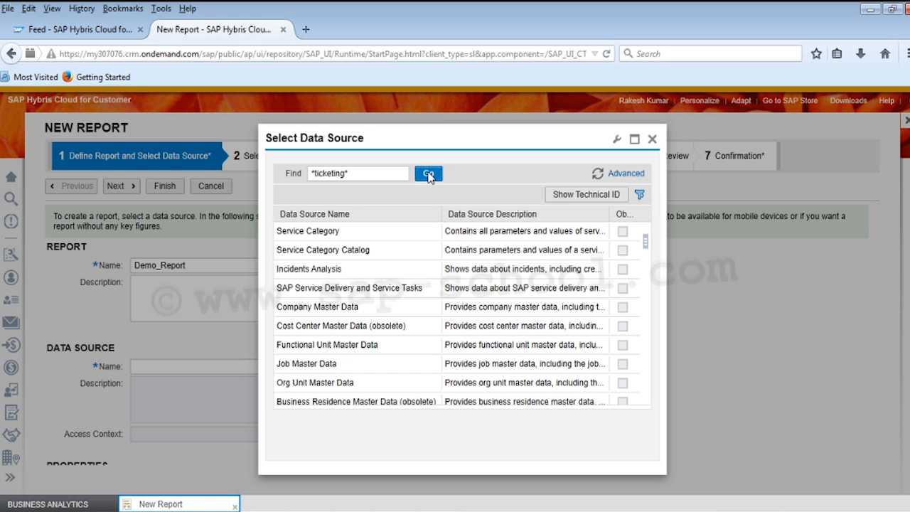
{"action": "left_click", "coordinate": [405, 173]}
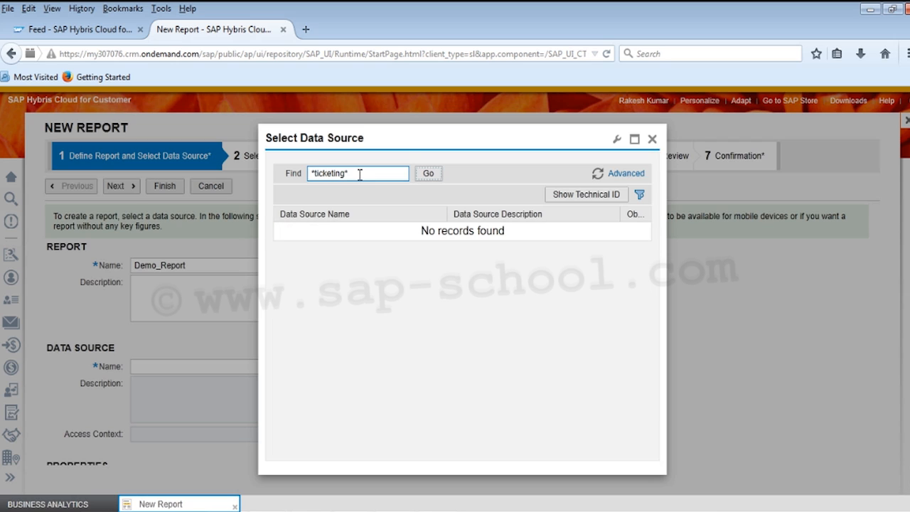
{"action": "key", "text": "BackSpace"}
{"action": "key", "text": "BackSpace"}
{"action": "key", "text": "BackSpace"}
{"action": "key", "text": "BackSpace"}
{"action": "key", "text": "BackSpace"}
{"action": "key", "text": "BackSpace"}
{"action": "key", "text": "BackSpace"}
{"action": "key", "text": "BackSpace"}
{"action": "key", "text": "BackSpace"}
{"action": "key", "text": "BackSpace"}
{"action": "key", "text": "BackSpace"}
{"action": "key", "text": "Return"}
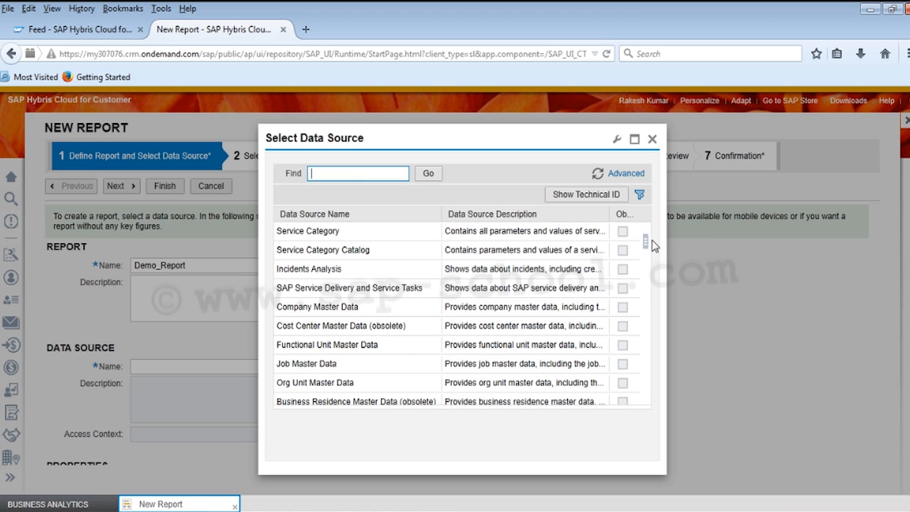
- Choose Lead to Revenue as the report's data source and proceed to the key figure selection
{"action": "left_click_drag", "start_coordinate": [647, 239], "coordinate": [648, 257]}
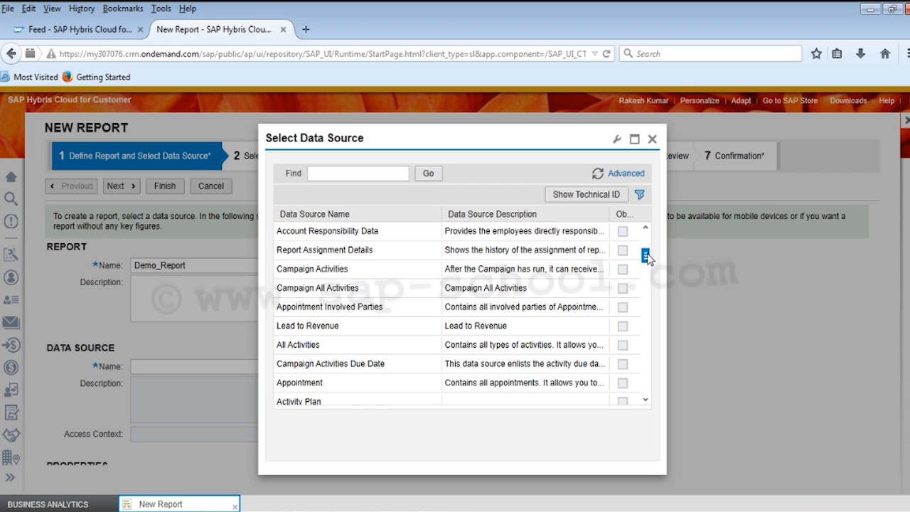
{"action": "left_click", "coordinate": [363, 332]}
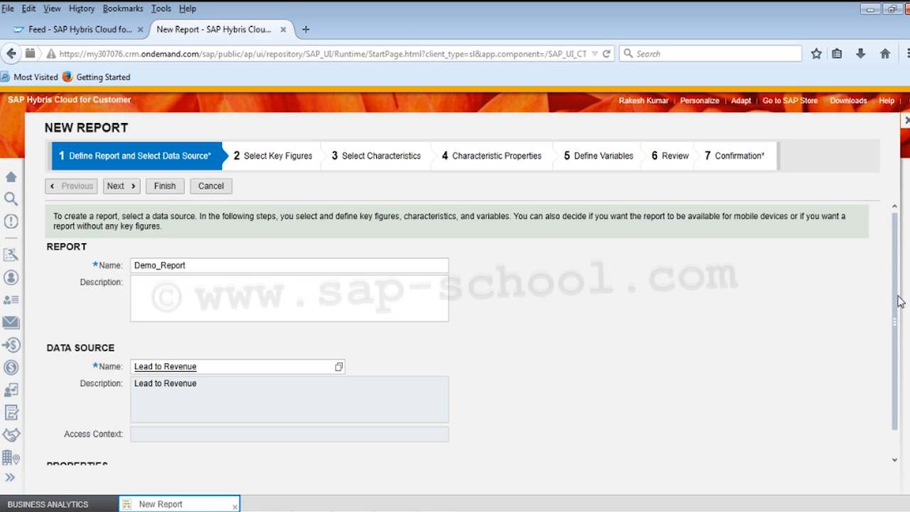
{"action": "left_click_drag", "start_coordinate": [899, 288], "coordinate": [897, 338]}
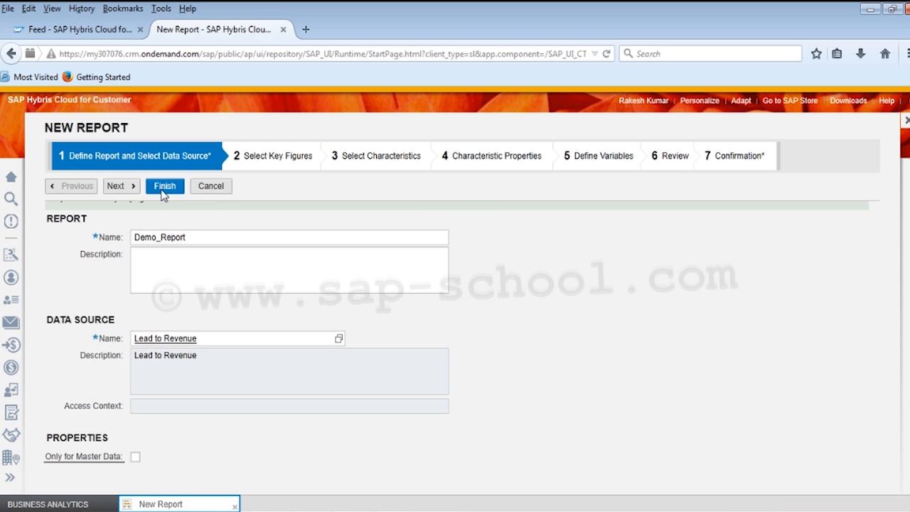
{"action": "left_click", "coordinate": [131, 189]}
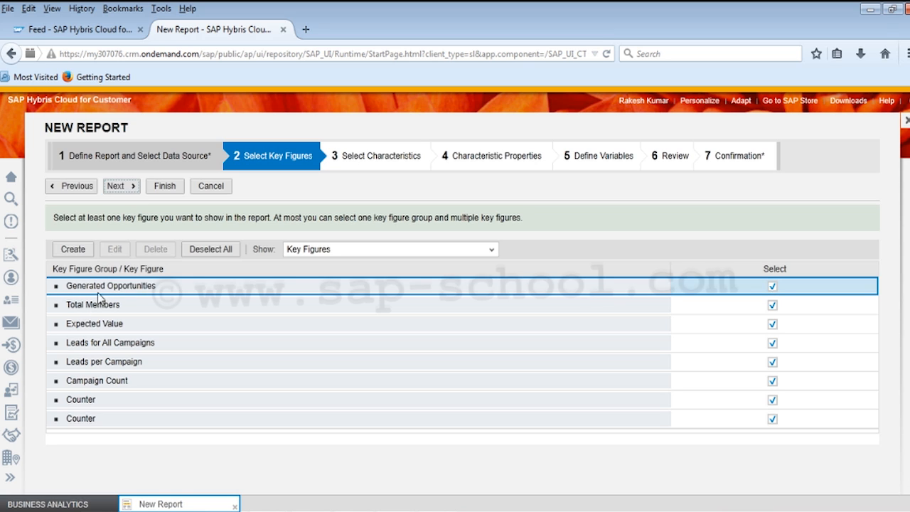
- Deselect all key figures, select only Campaign Count and the first Counter, and proceed to the report's characteristics
{"action": "left_click", "coordinate": [51, 322]}
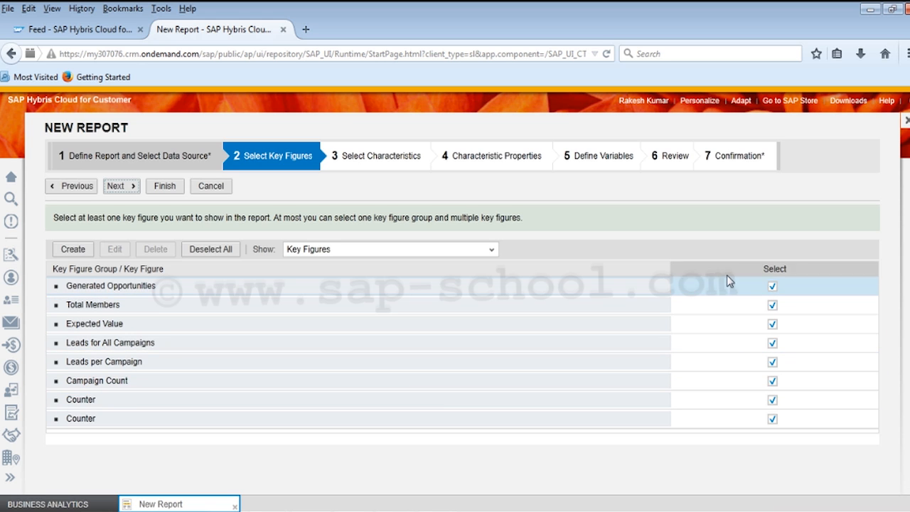
{"action": "left_click", "coordinate": [772, 288]}
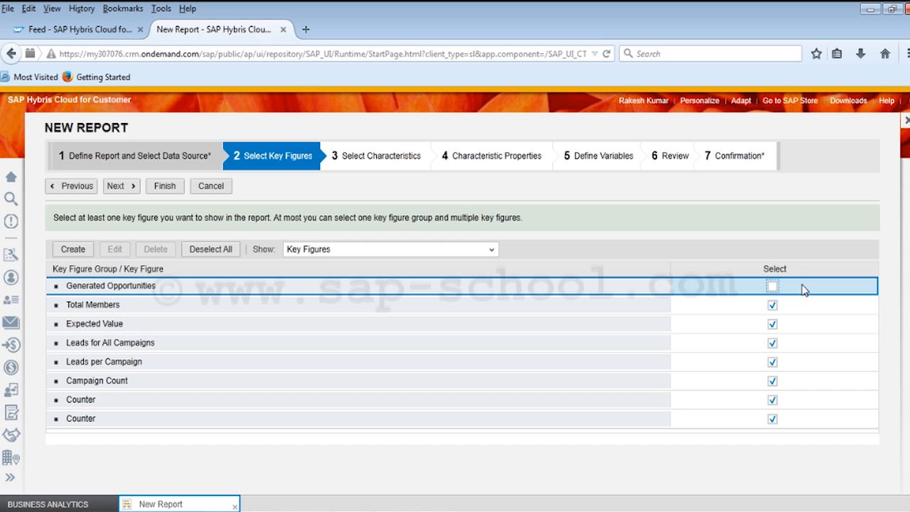
{"action": "left_click", "coordinate": [220, 251]}
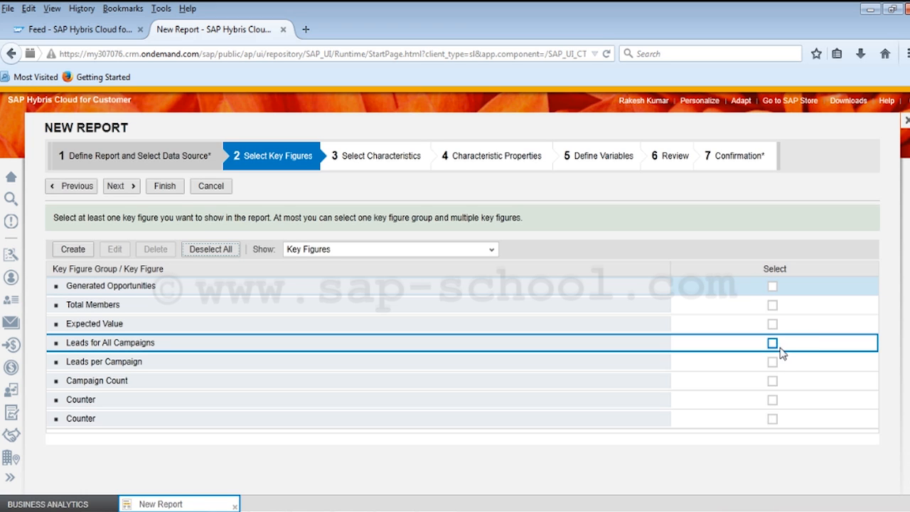
{"action": "left_click", "coordinate": [773, 401]}
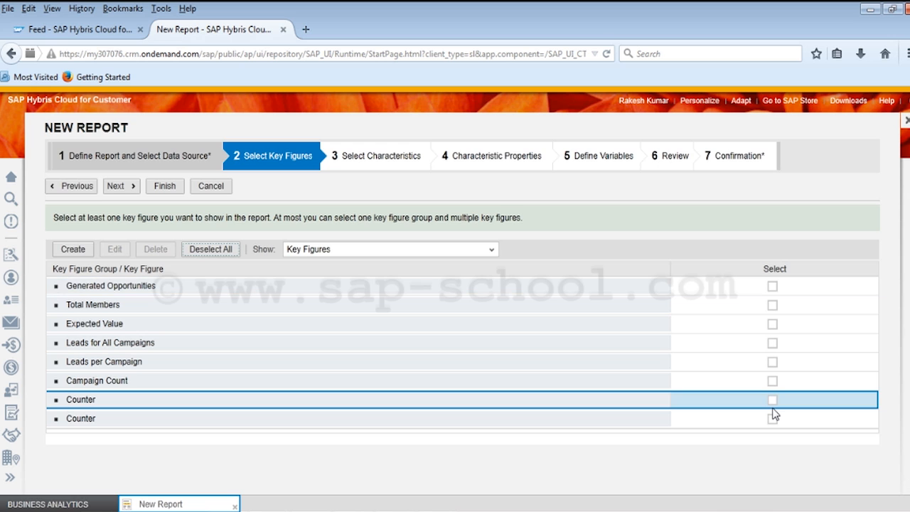
{"action": "left_click", "coordinate": [773, 401]}
{"action": "left_click", "coordinate": [773, 382]}
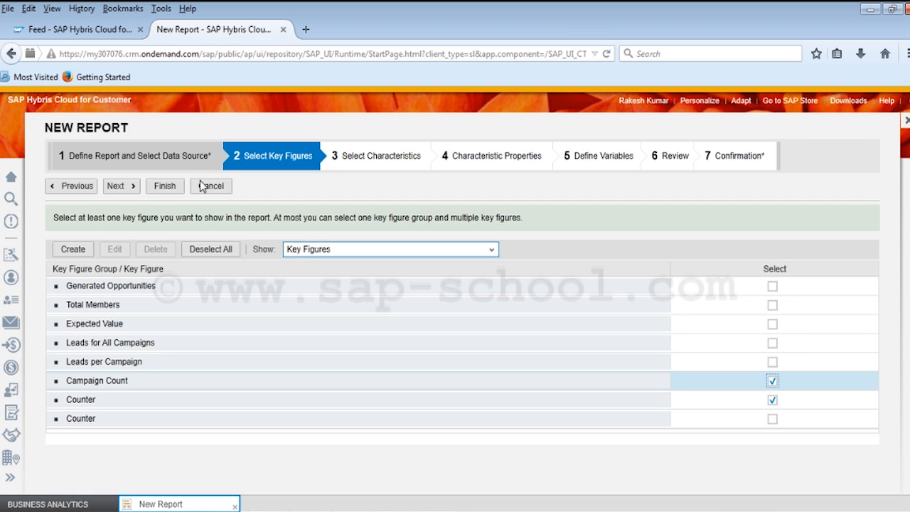
{"action": "left_click", "coordinate": [116, 187]}
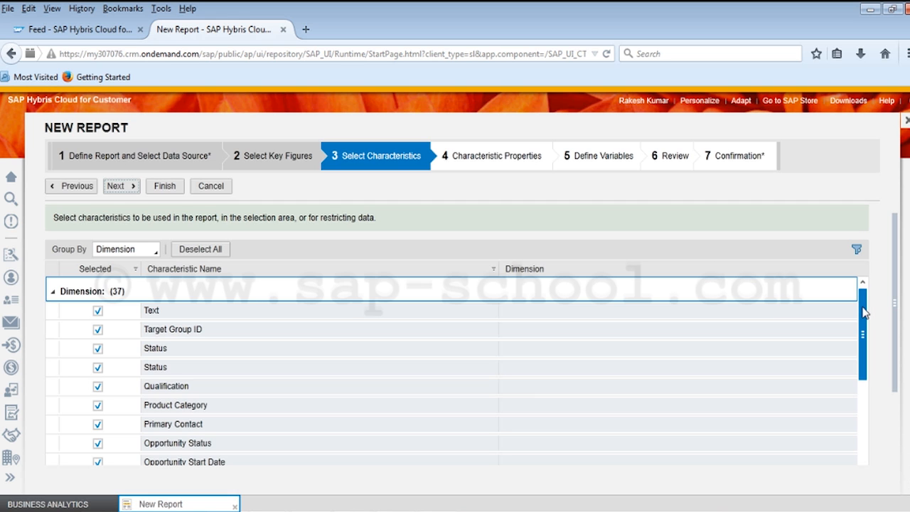
{"action": "mouse_move", "coordinate": [865, 313]}
{"action": "left_mouse_down"}
{"action": "mouse_move", "coordinate": [866, 403]}
{"action": "mouse_move", "coordinate": [873, 307]}
{"action": "left_mouse_up"}
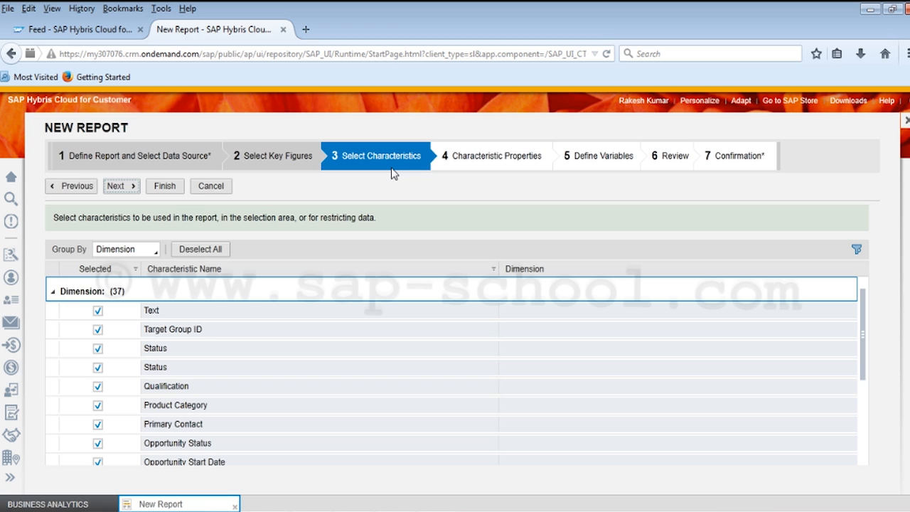
- Keep all characteristics selected, proceed to their properties, and exclude Target Group ID and Campaign Status from display in the report
{"action": "left_click", "coordinate": [118, 186]}
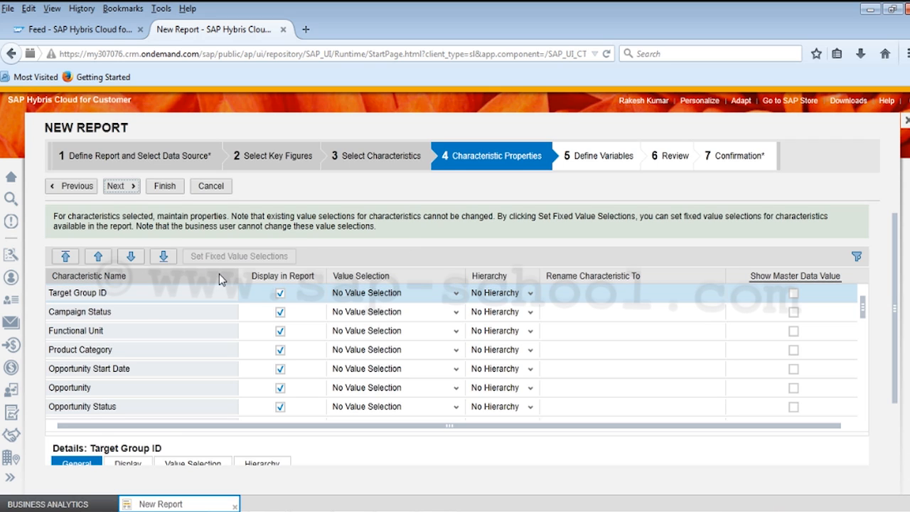
{"action": "left_click", "coordinate": [280, 294]}
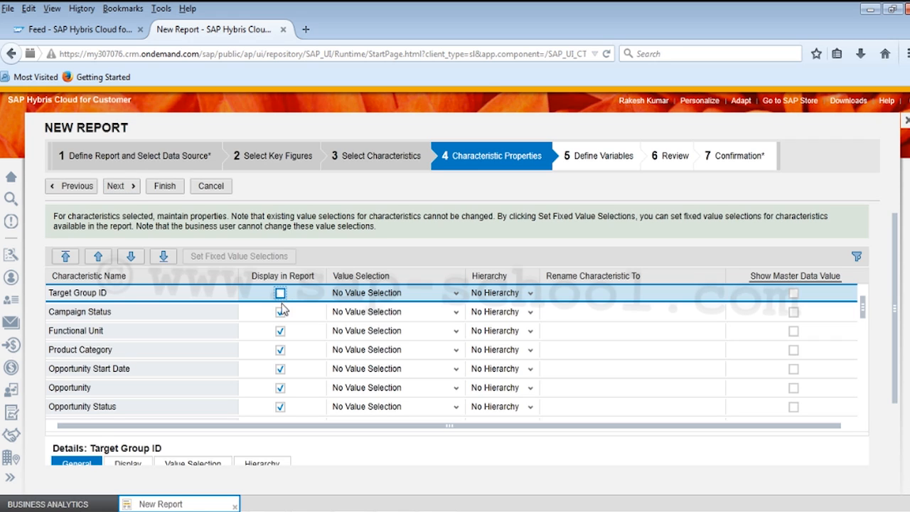
{"action": "left_click", "coordinate": [280, 312]}
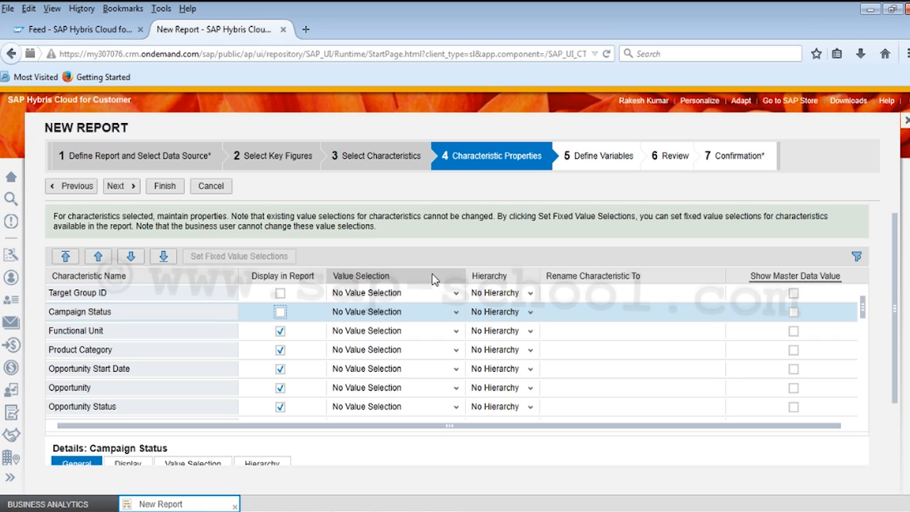
- Examine the value selection, hierarchy and renaming options for Target Group ID, and look through the remaining characteristics
{"action": "left_click", "coordinate": [456, 293]}
{"action": "left_click", "coordinate": [457, 295]}
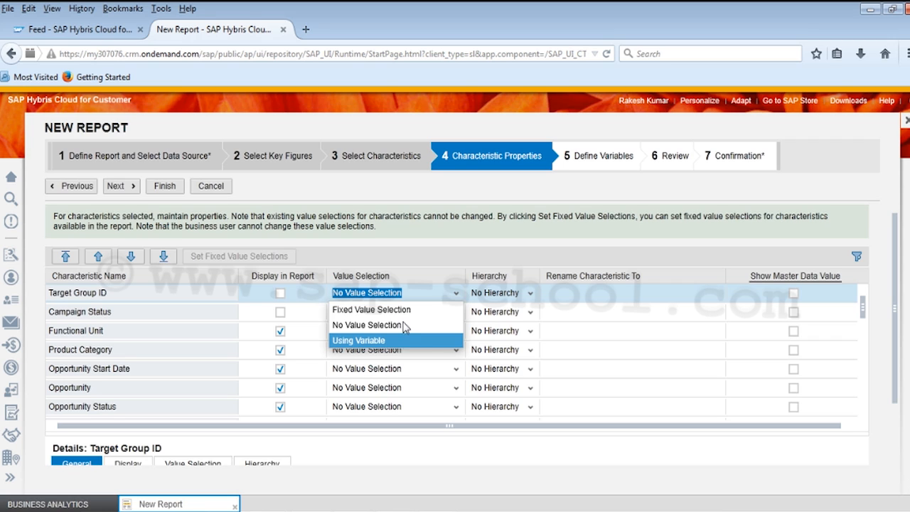
{"action": "left_click", "coordinate": [432, 248]}
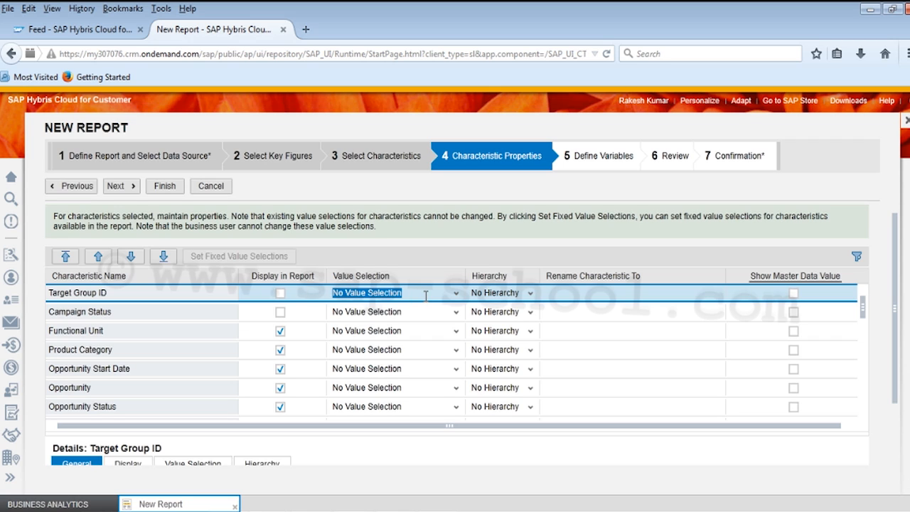
{"action": "left_click", "coordinate": [456, 293]}
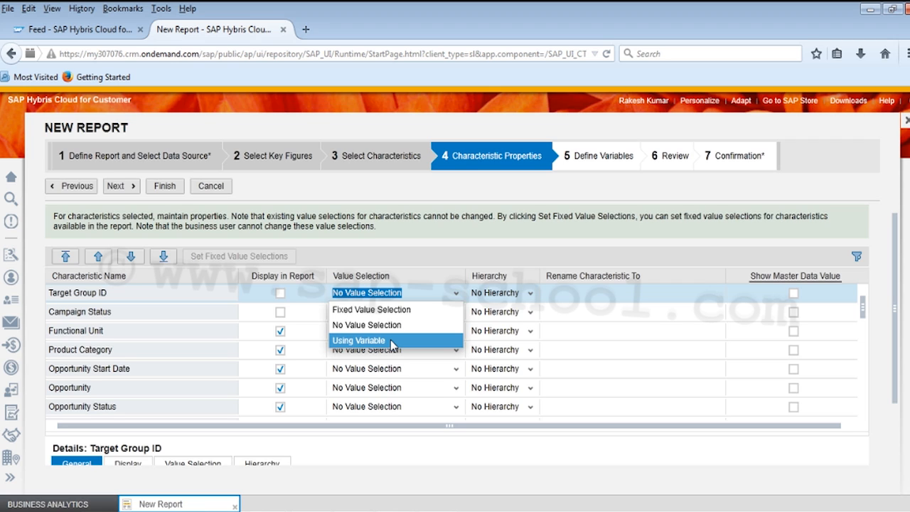
{"action": "left_click", "coordinate": [421, 227]}
{"action": "left_click", "coordinate": [531, 293]}
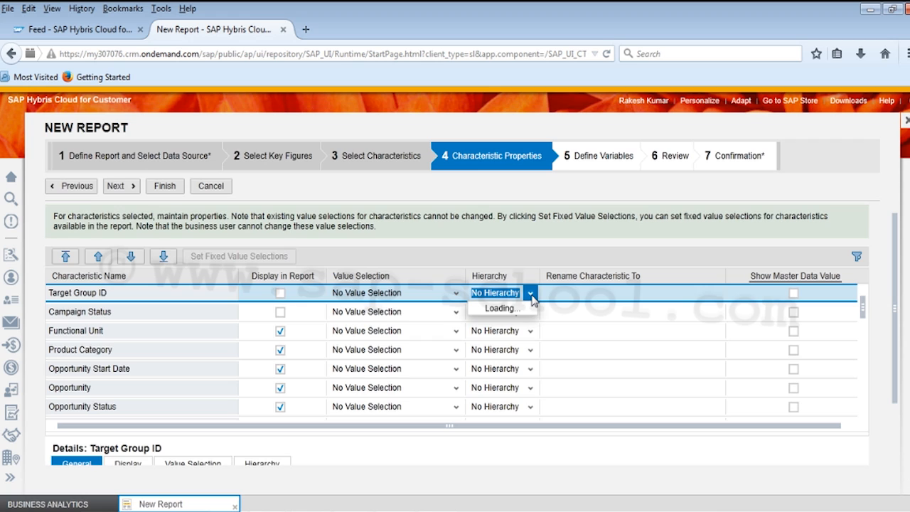
{"action": "left_click", "coordinate": [526, 250]}
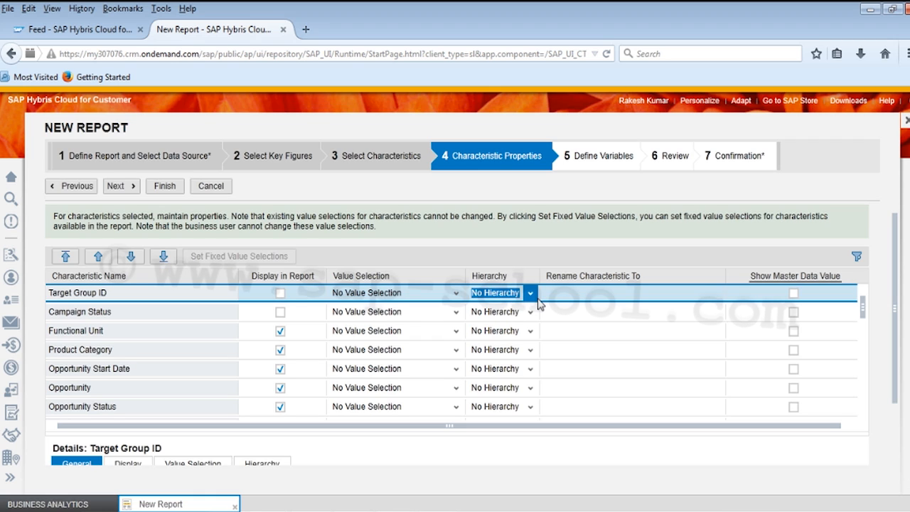
{"action": "left_click", "coordinate": [617, 294]}
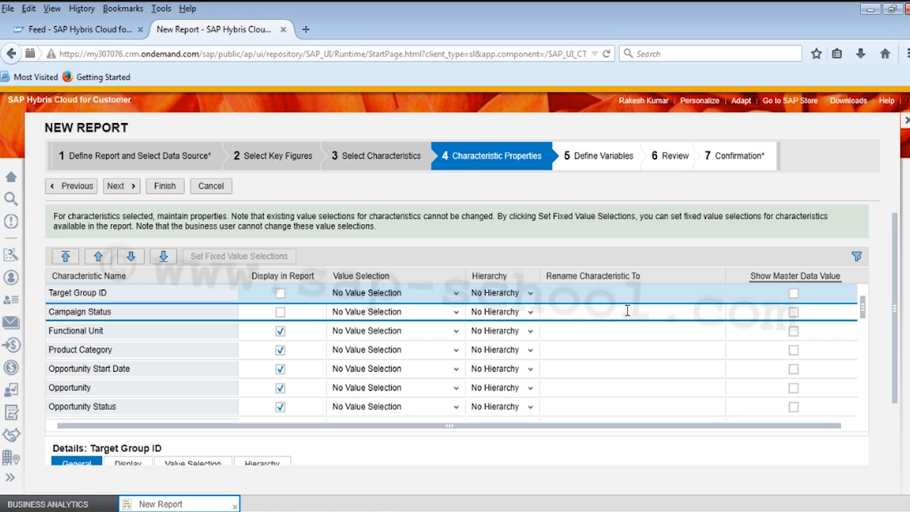
{"action": "mouse_move", "coordinate": [786, 286]}
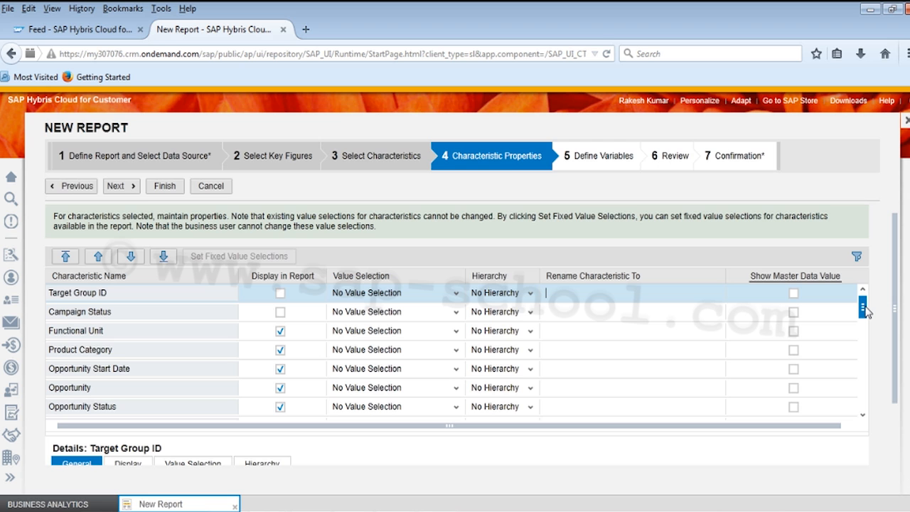
{"action": "left_click_drag", "start_coordinate": [865, 310], "coordinate": [860, 292]}
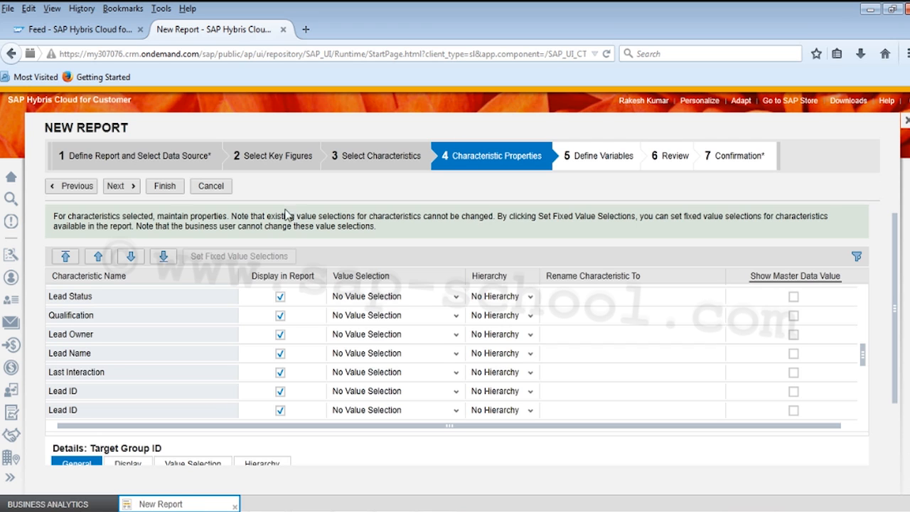
- Review the Demo_Report settings without defining any variables, then finish the report and close the wizard
{"action": "left_click", "coordinate": [113, 187]}
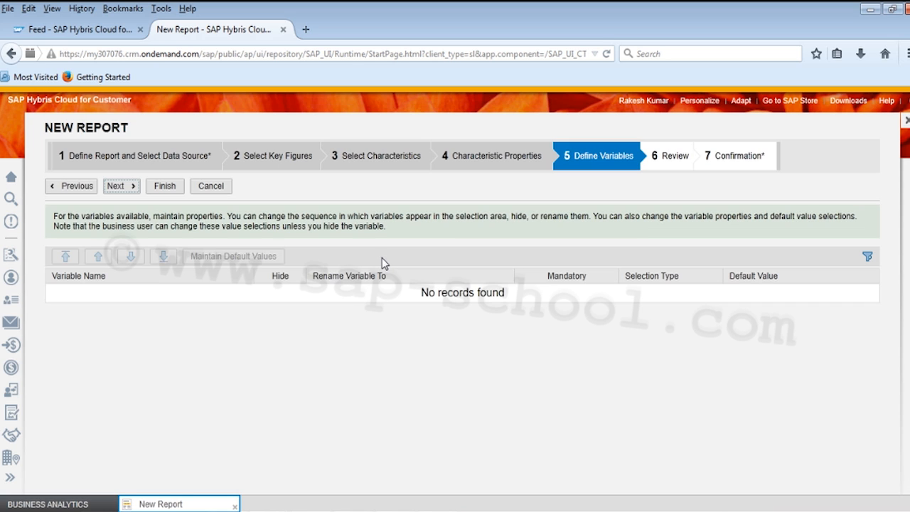
{"action": "left_click", "coordinate": [116, 190]}
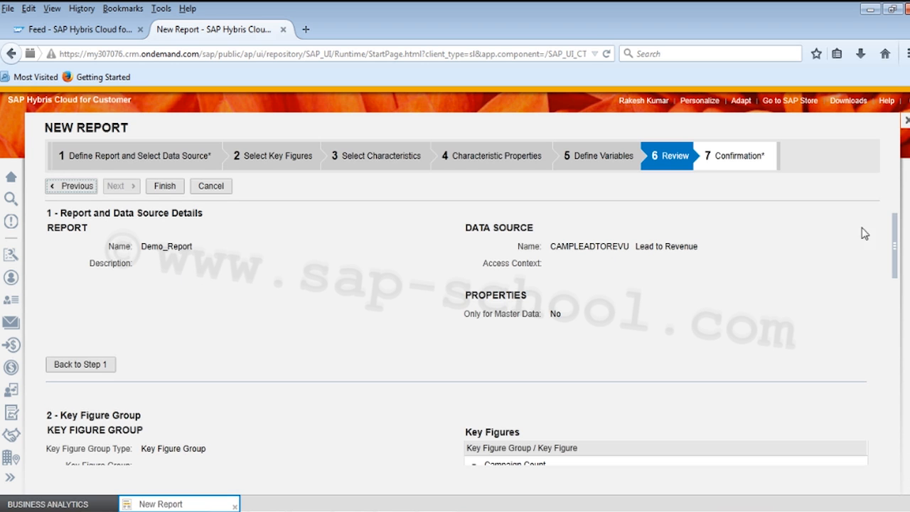
{"action": "left_click_drag", "start_coordinate": [897, 240], "coordinate": [896, 425]}
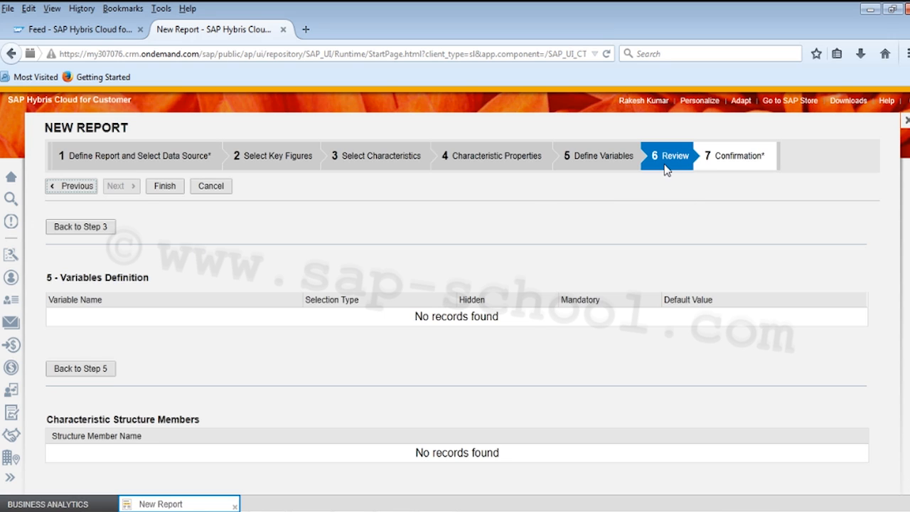
{"action": "left_click", "coordinate": [163, 189]}
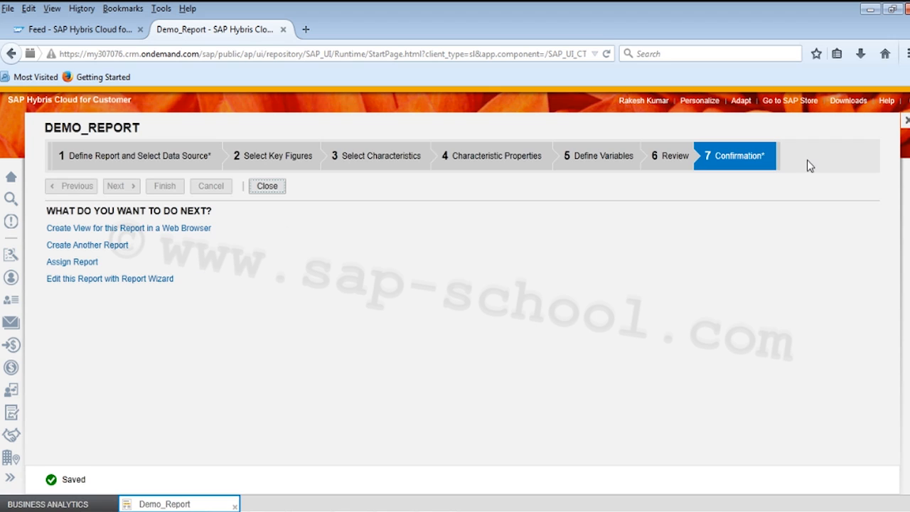
{"action": "left_click", "coordinate": [907, 120]}
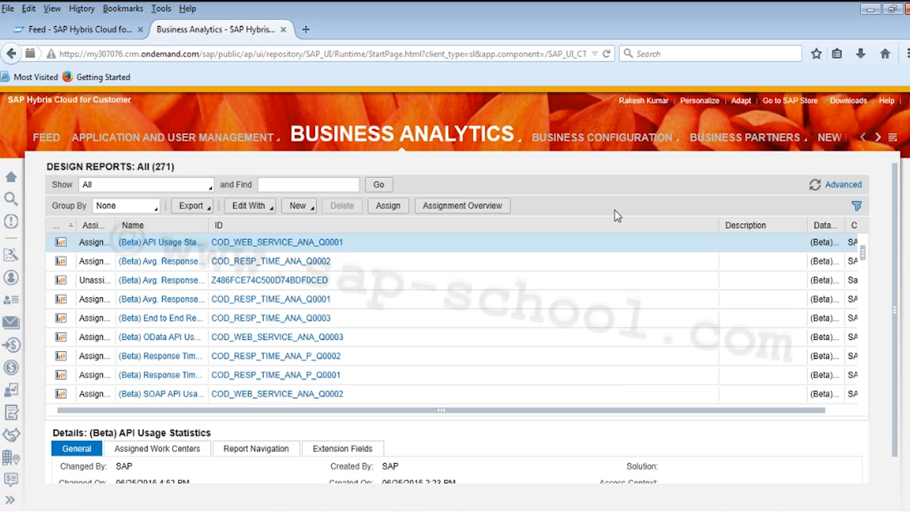
{"action": "left_click", "coordinate": [301, 183]}
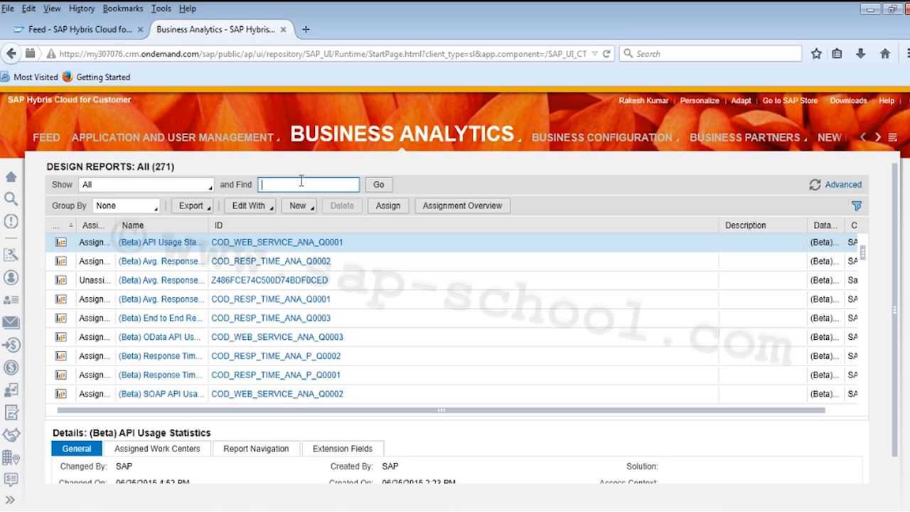
{"action": "left_click", "coordinate": [435, 510]}
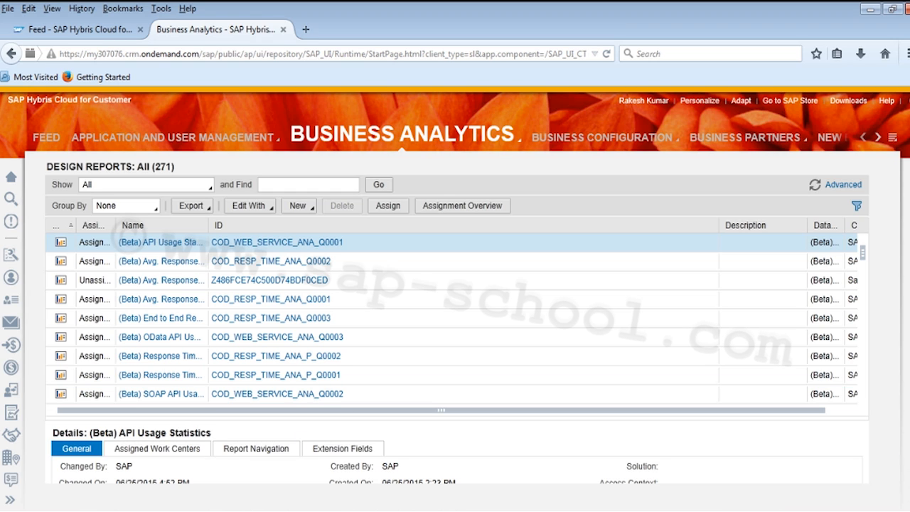